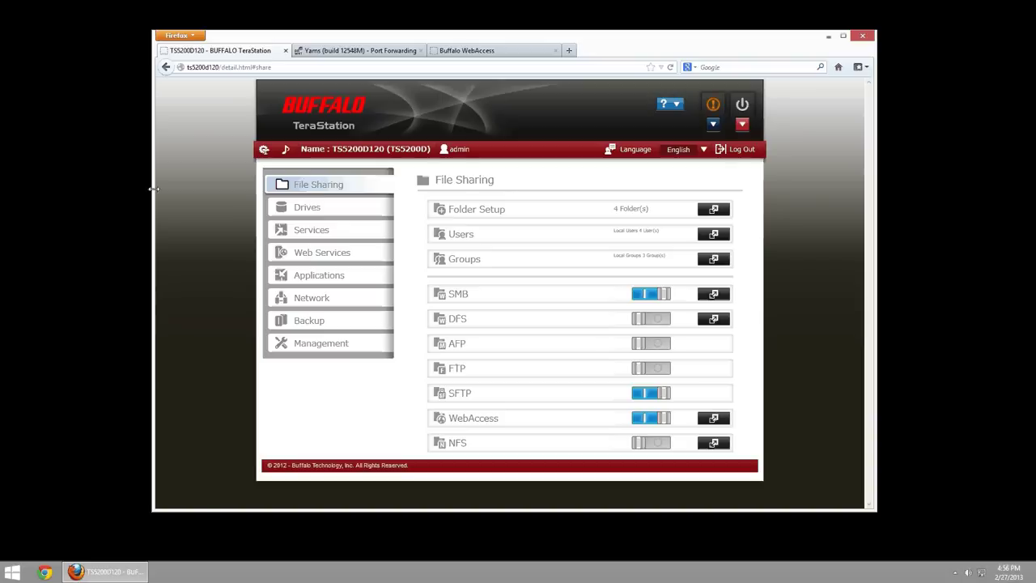
- Look over the local users list and the user groups list
left_click(711, 237)
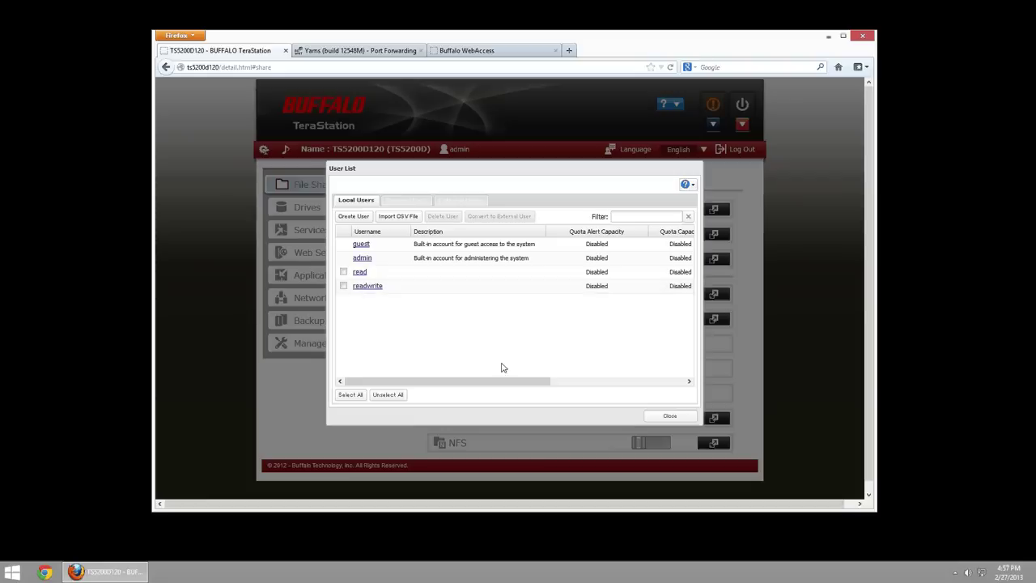
left_click(665, 419)
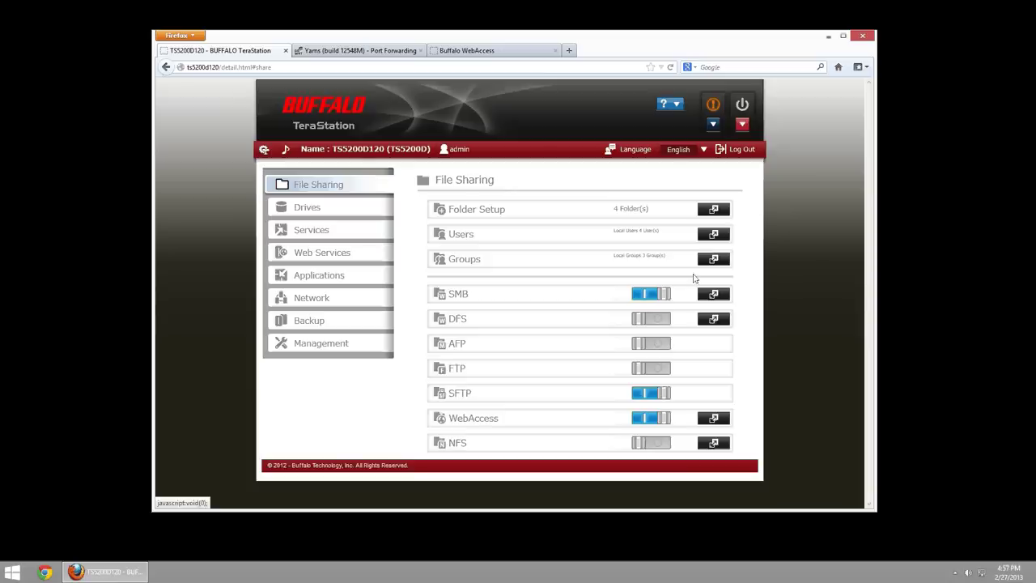
left_click(712, 261)
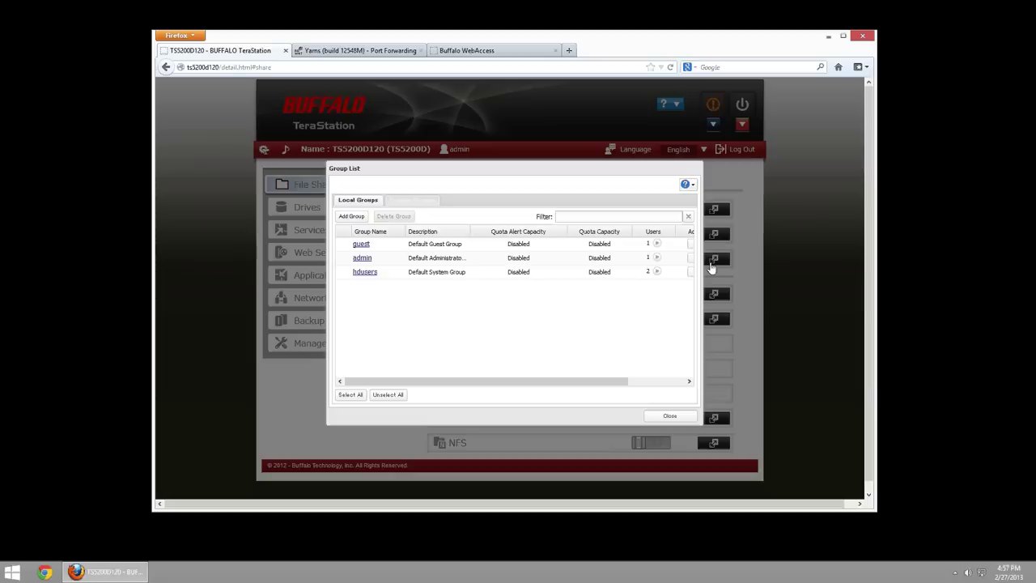
left_click(670, 417)
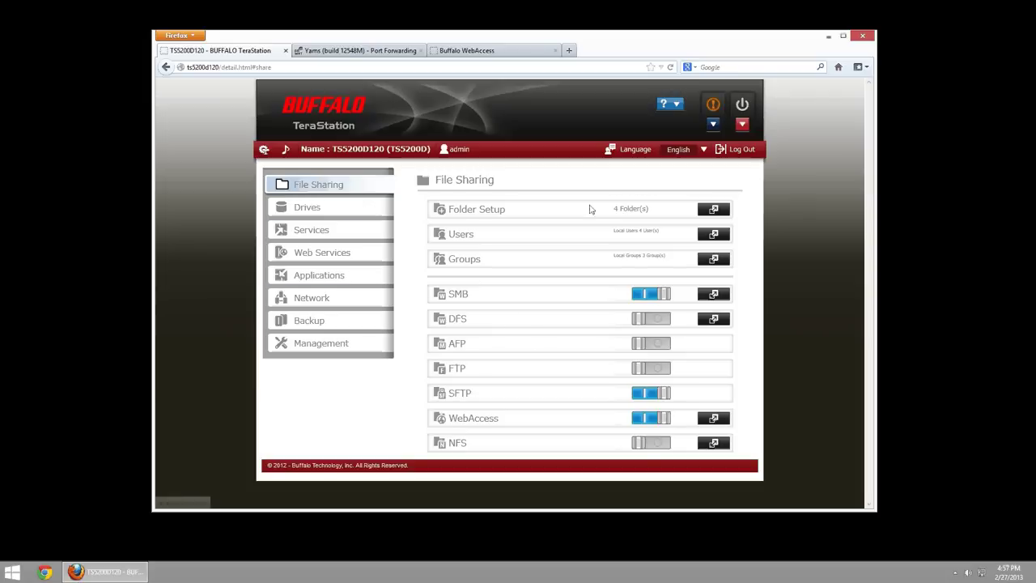
- Open the Share folder's settings for editing and tick WebAccess for it
left_click(706, 211)
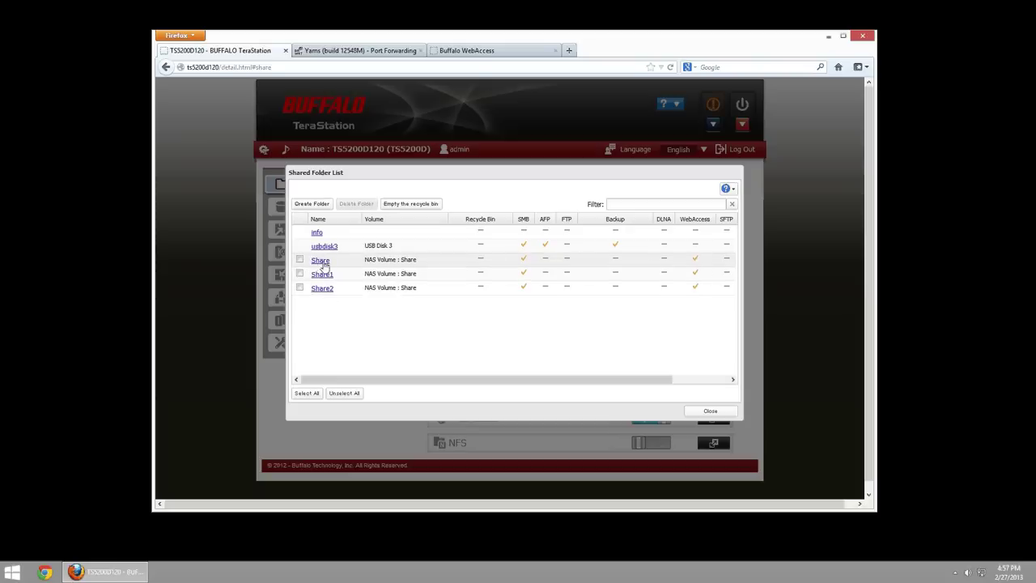
left_click(329, 259)
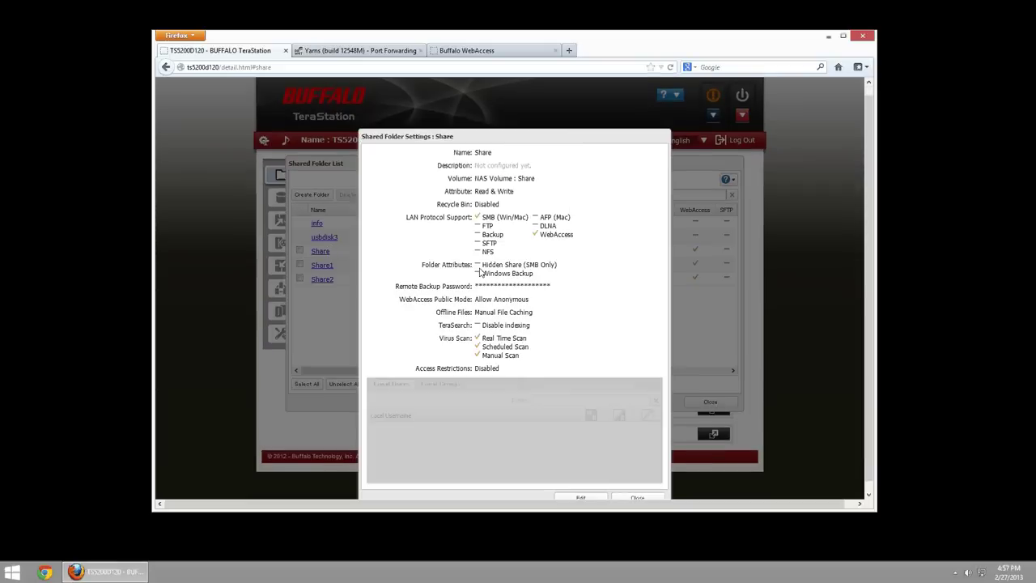
left_click(580, 495)
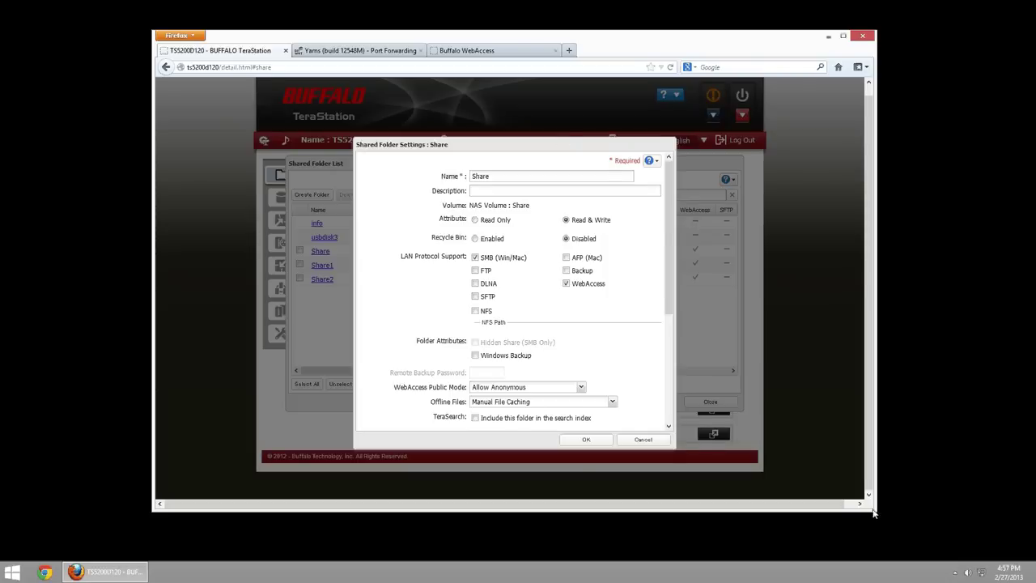
left_click_drag(878, 511, 882, 547)
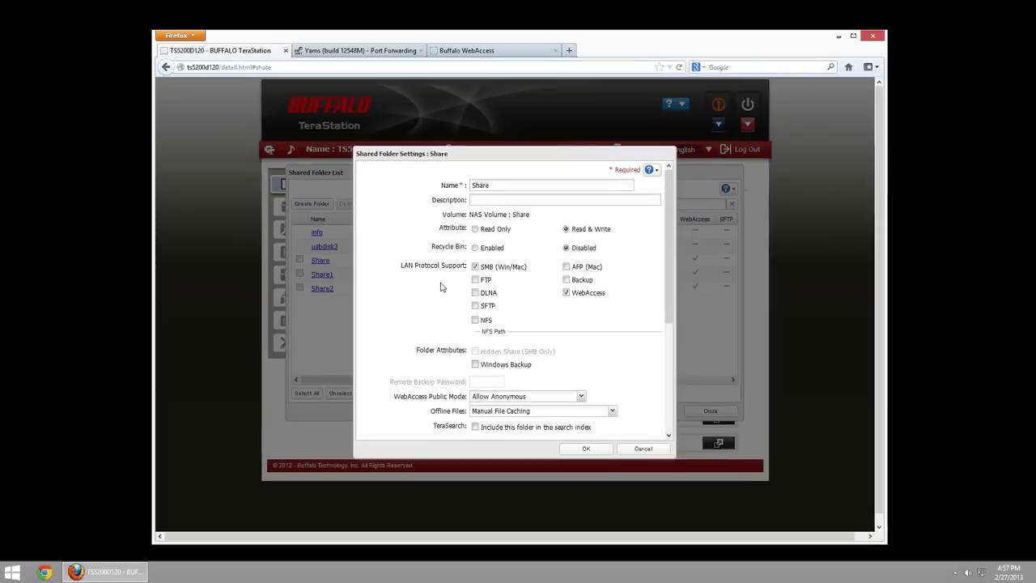
left_click(568, 295)
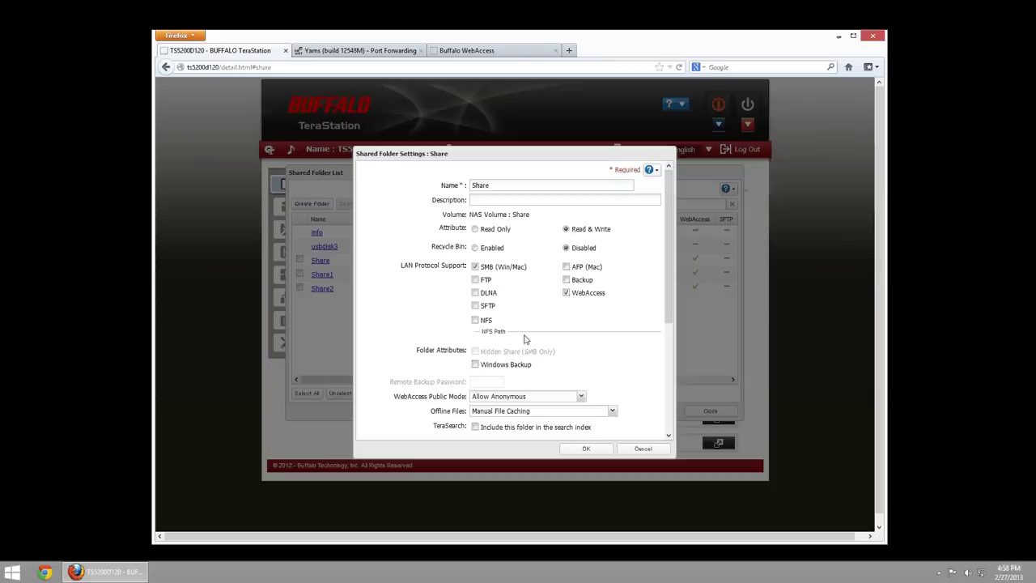
- Switch Share's WebAccess Public Mode to Allow All Groups and Users, then reopen the mode choices
scroll(520, 353, "down", 1)
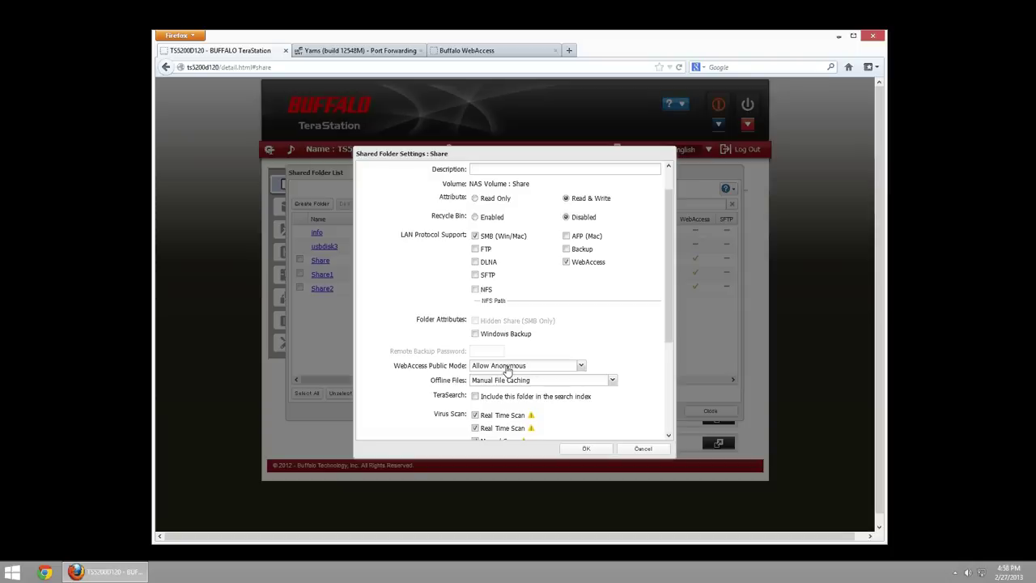
left_click(507, 369)
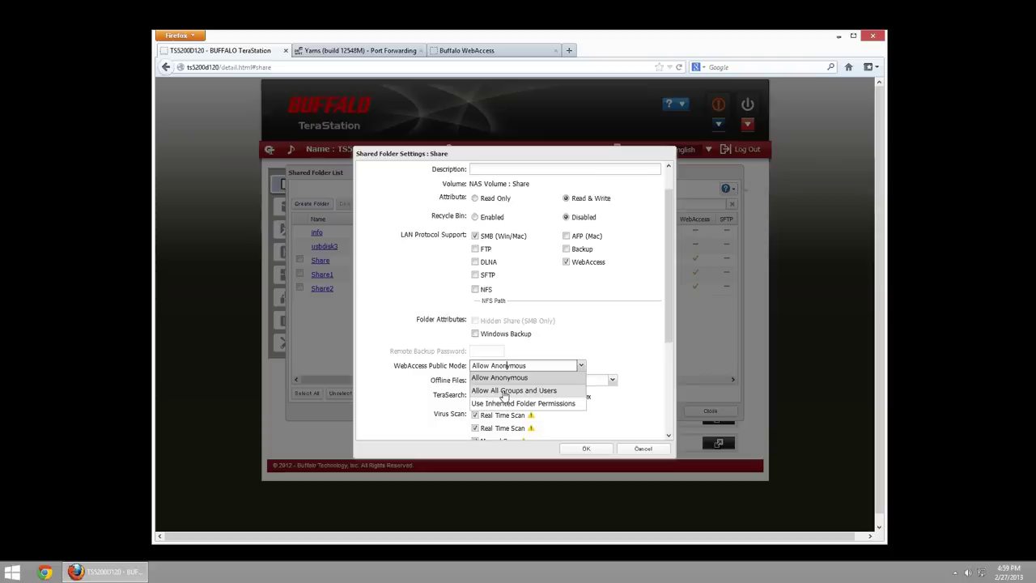
left_click(505, 390)
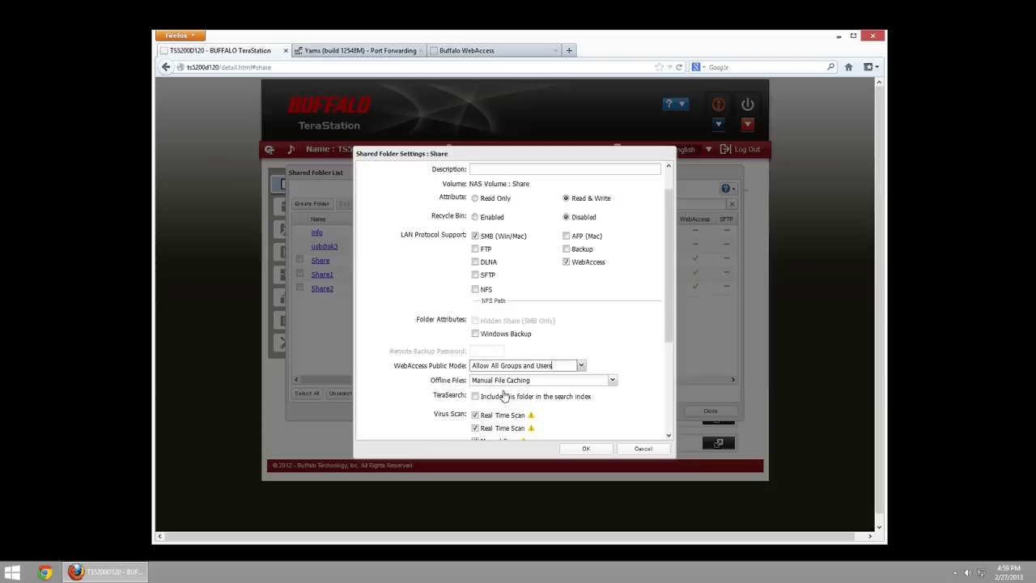
left_click(513, 365)
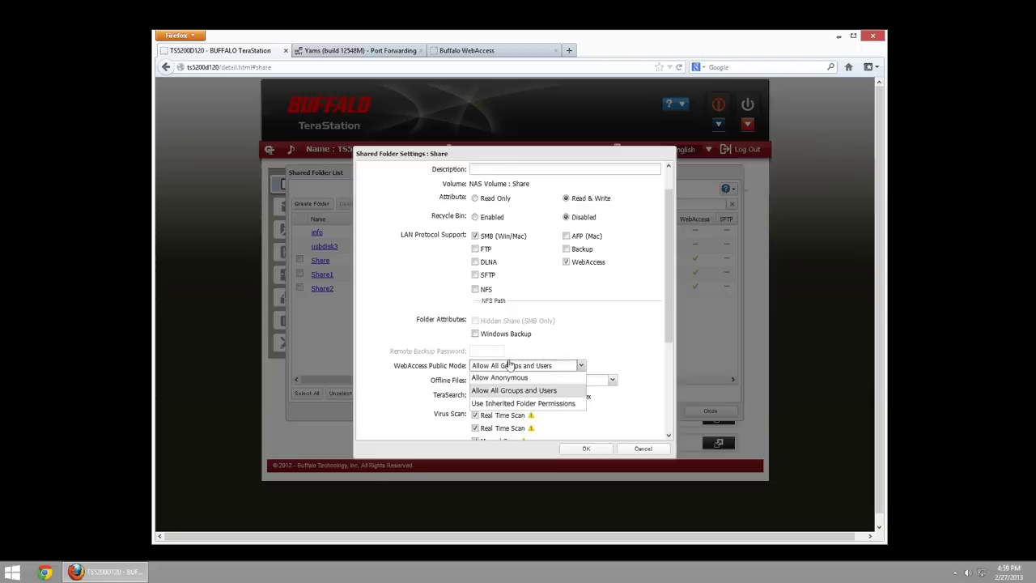
- Choose Use Inherited Folder Permissions and enable access restrictions for Share
left_click(499, 403)
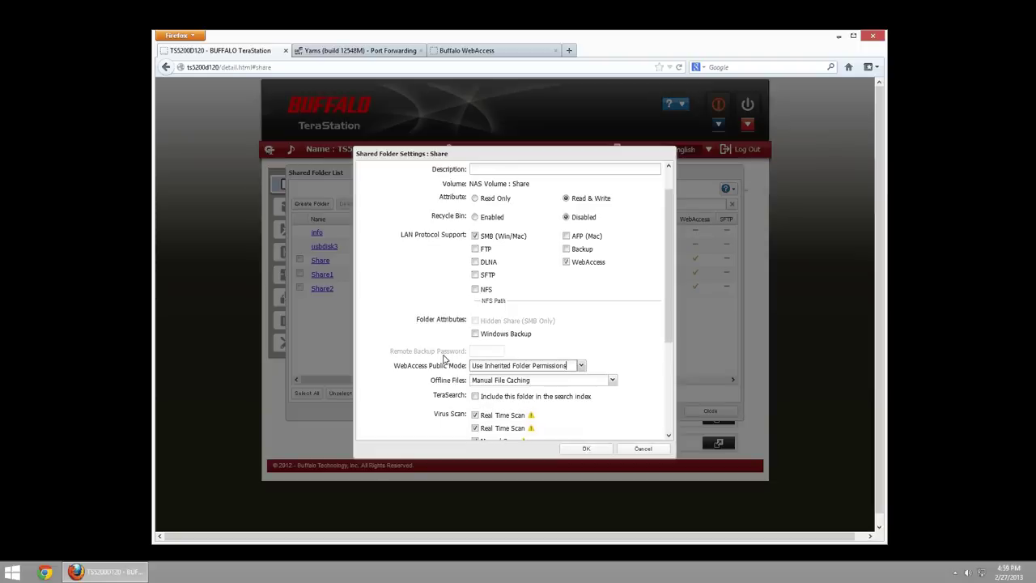
scroll(473, 372, "down", 2)
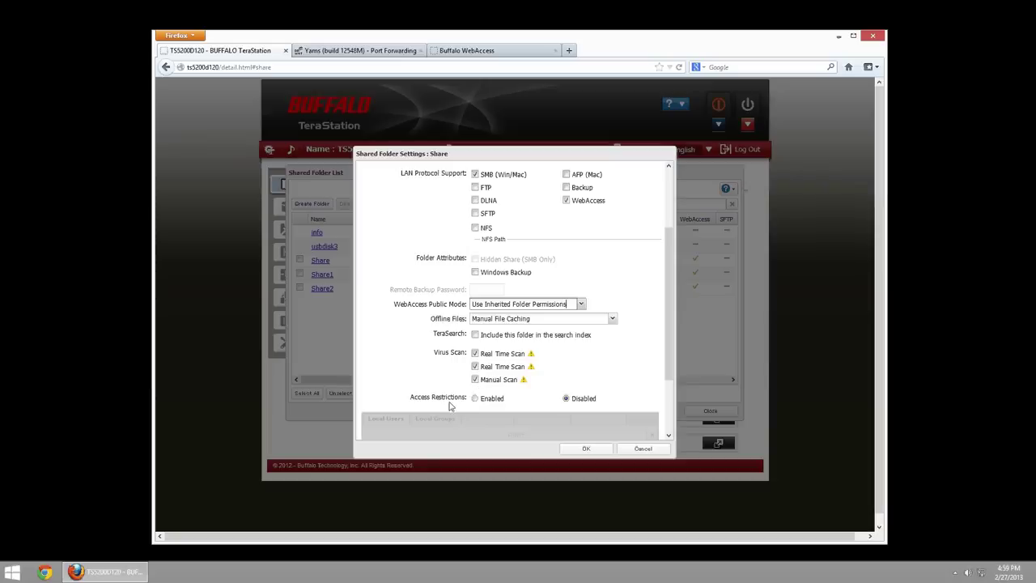
left_click(474, 398)
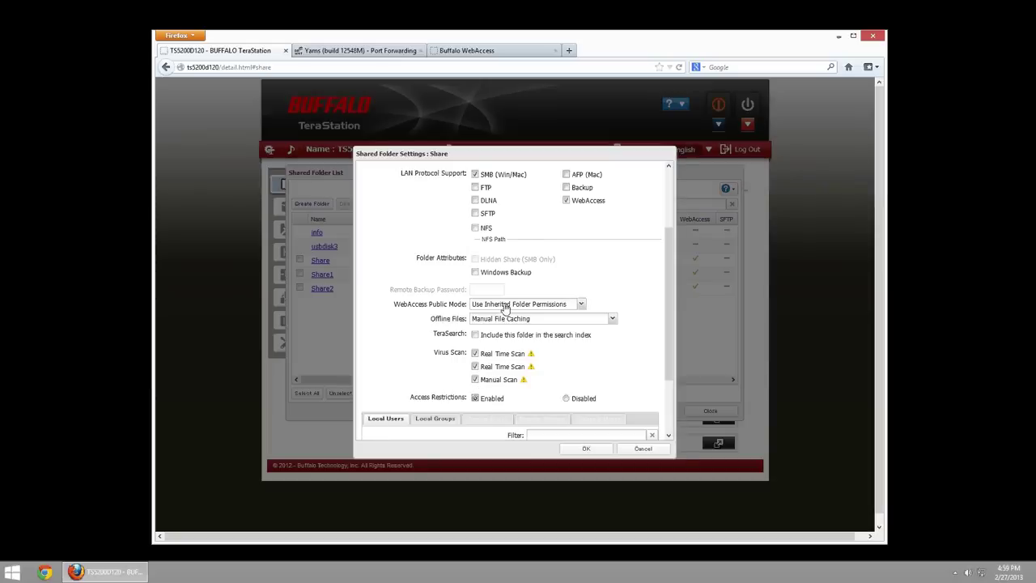
scroll(449, 368, "down", 2)
scroll(449, 369, "down", 2)
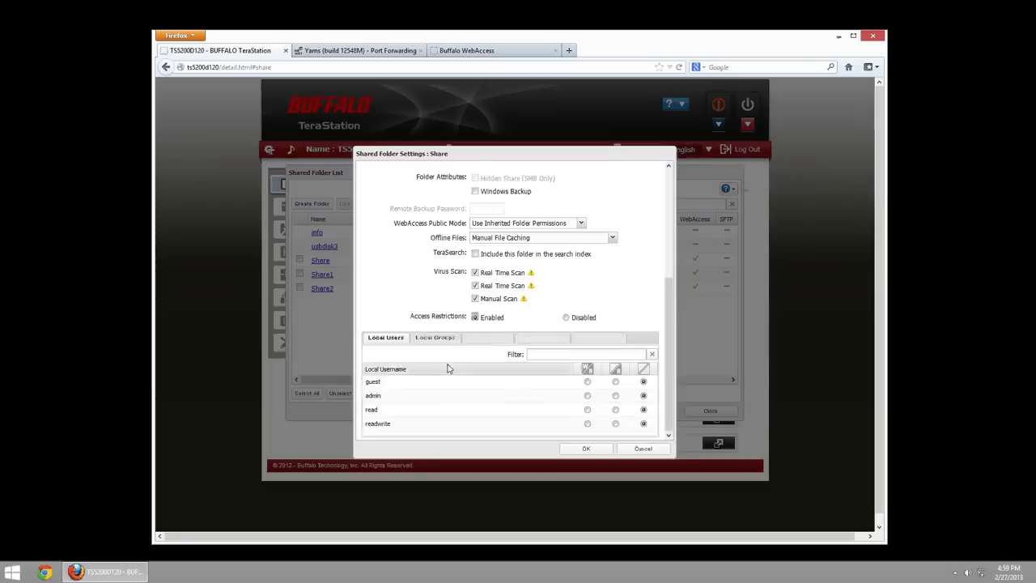
left_click(513, 221)
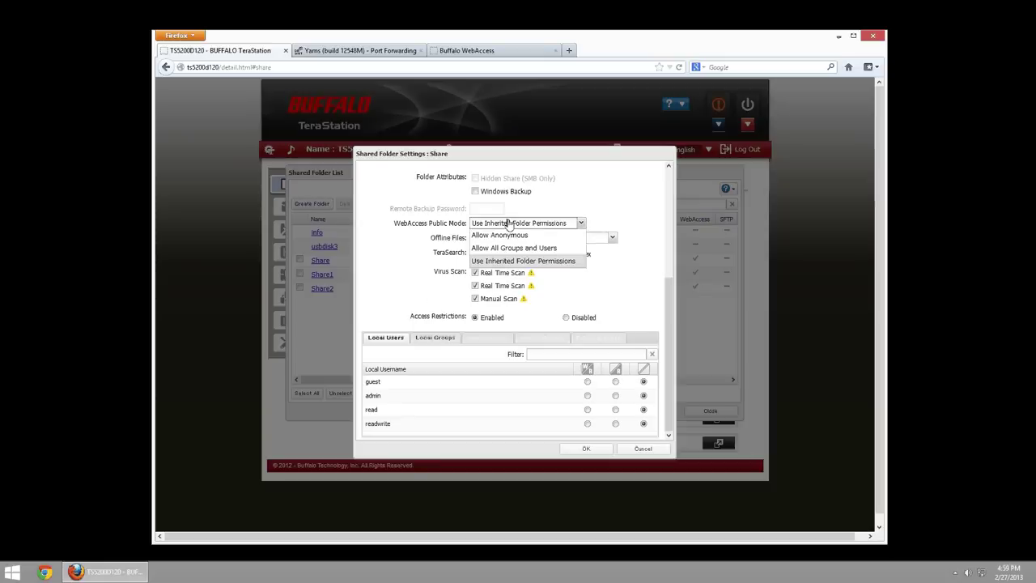
left_click(429, 296)
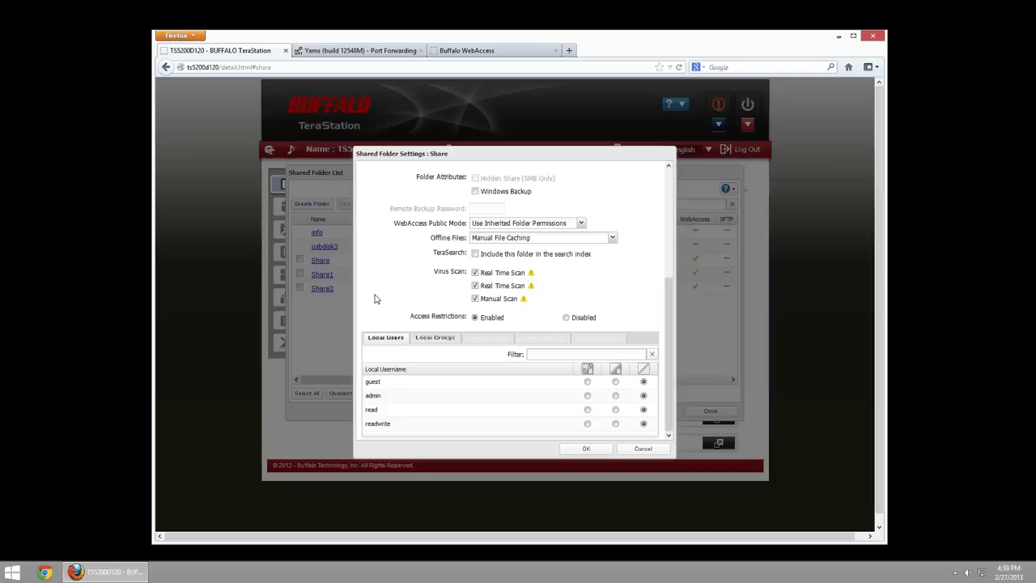
- Revert Share to Allow Anonymous with access restrictions disabled and confirm with OK
left_click(504, 225)
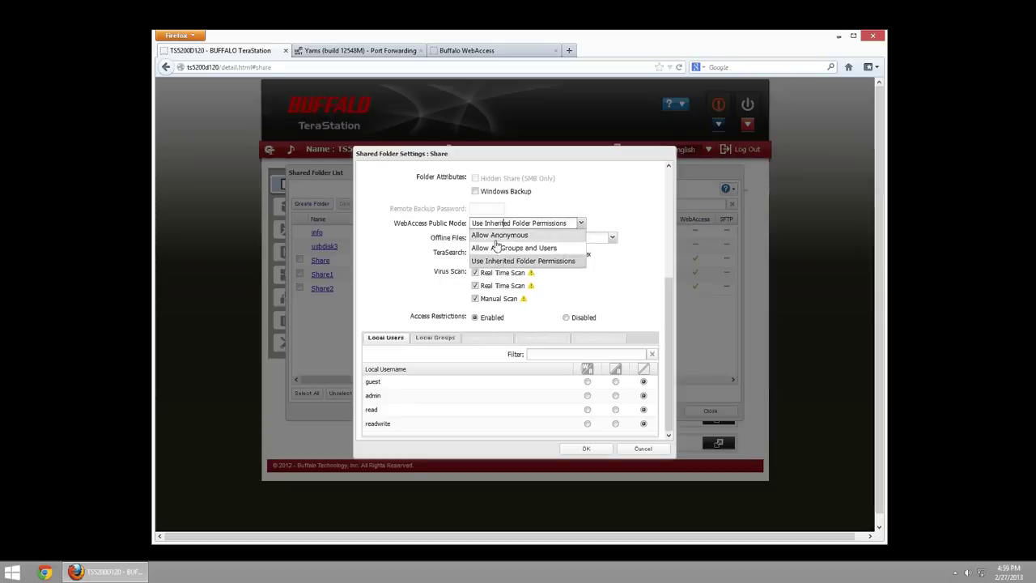
left_click(500, 235)
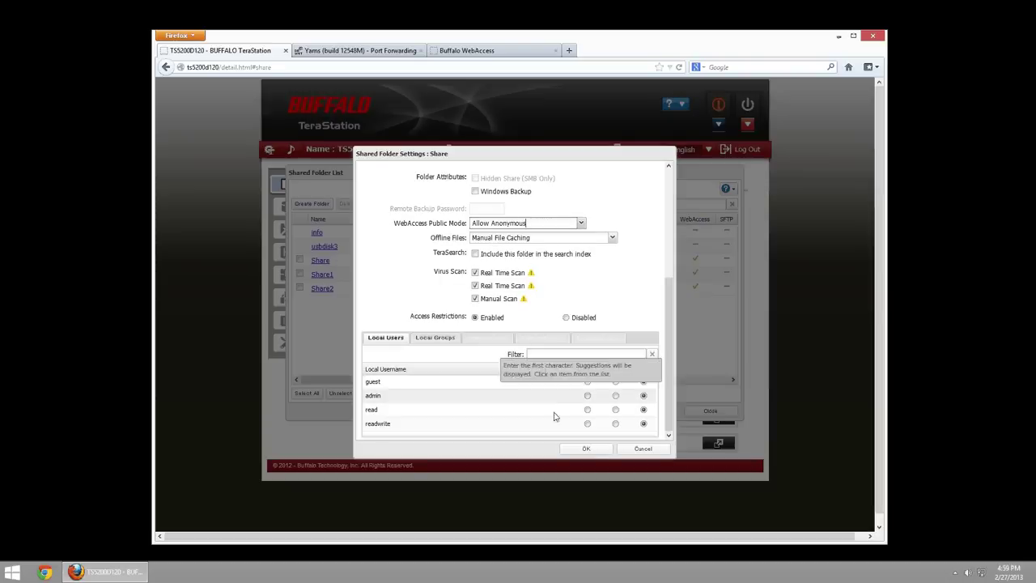
left_click(565, 317)
left_click(584, 448)
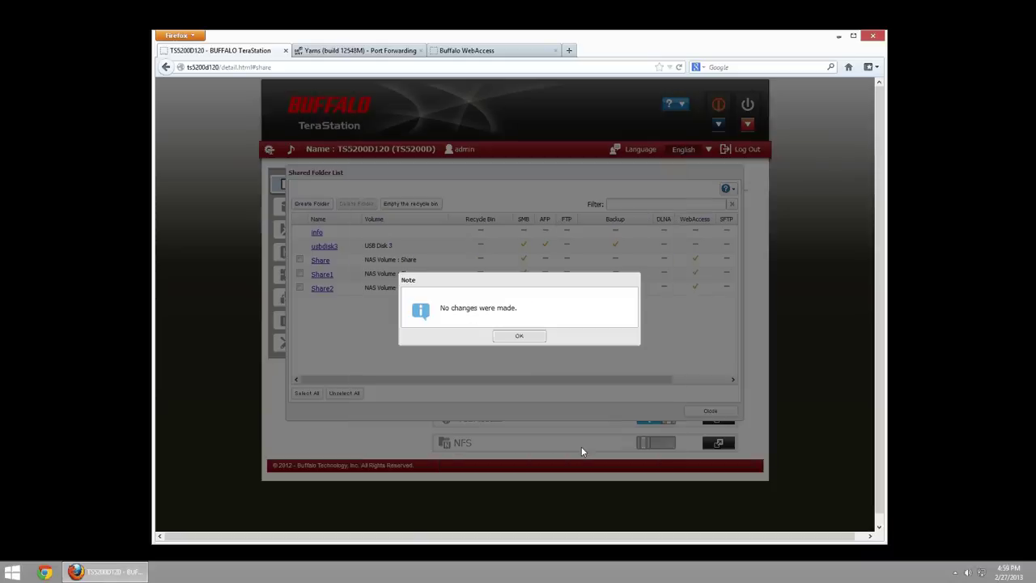
- Dismiss the no-changes notice and open Share1's settings for editing
left_click(519, 335)
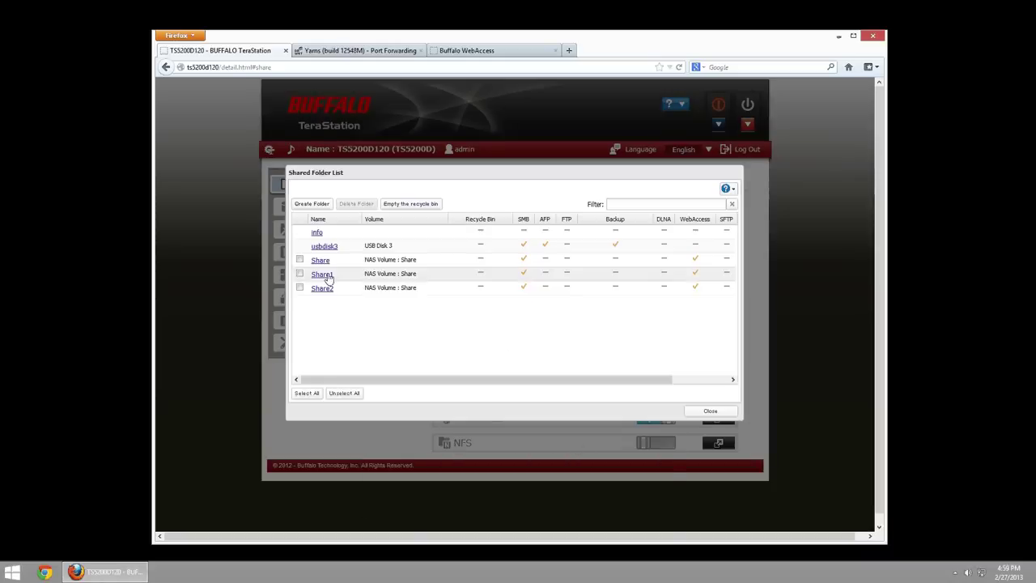
left_click(323, 275)
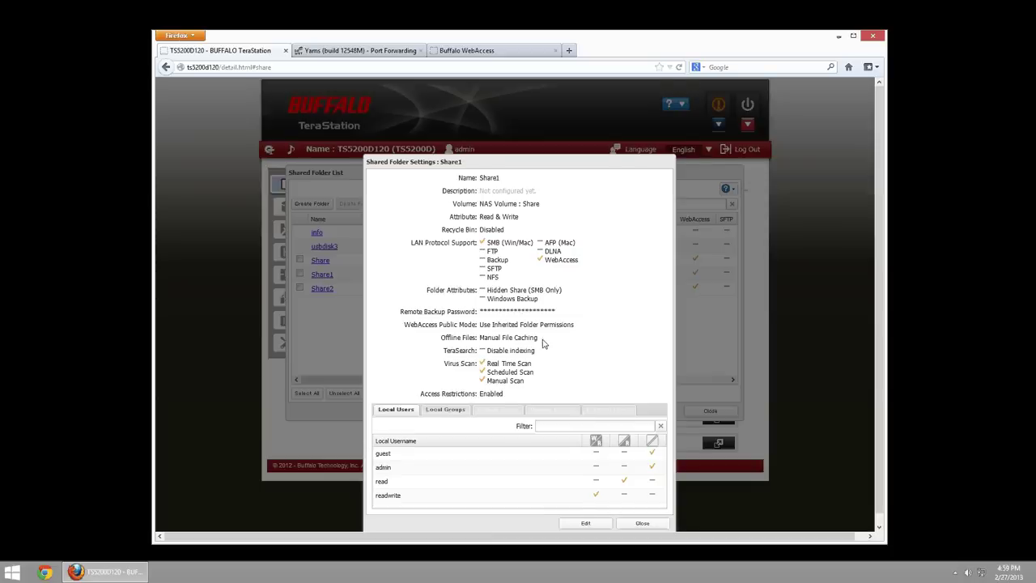
scroll(545, 344, "down", 1)
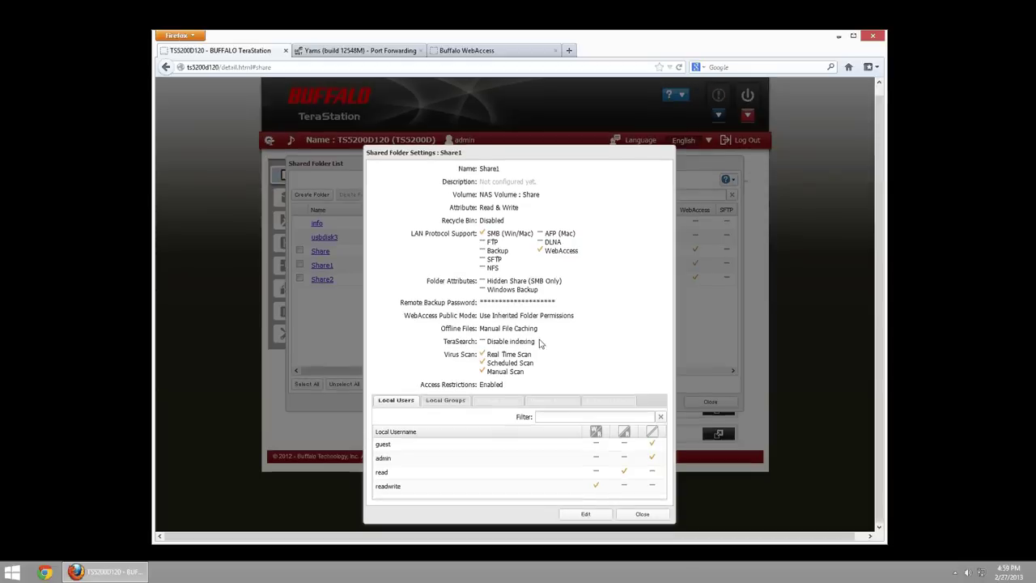
left_click(587, 518)
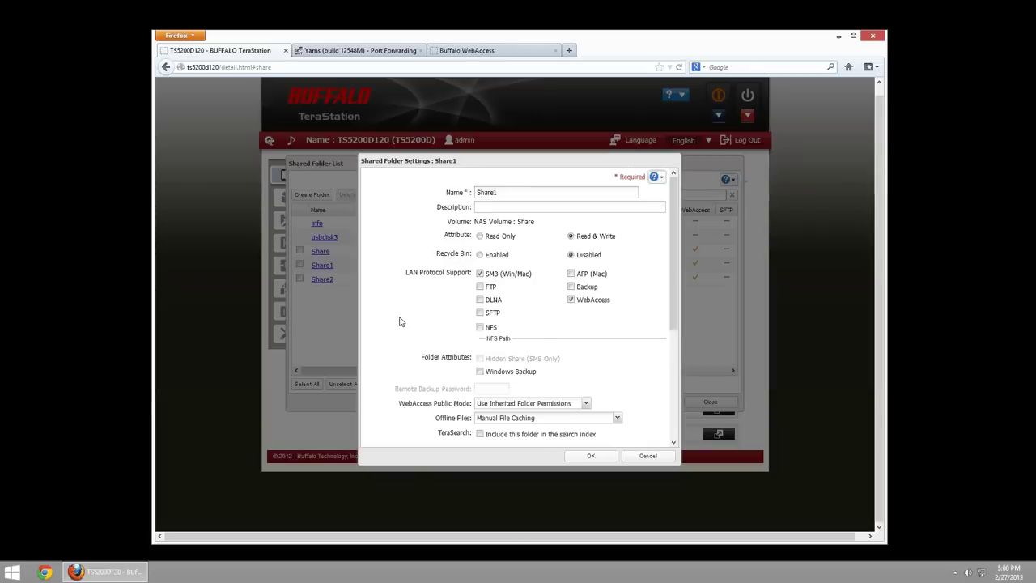
- Review Share1's WebAccess Public Mode choices and cancel without changes
scroll(399, 322, "down", 3)
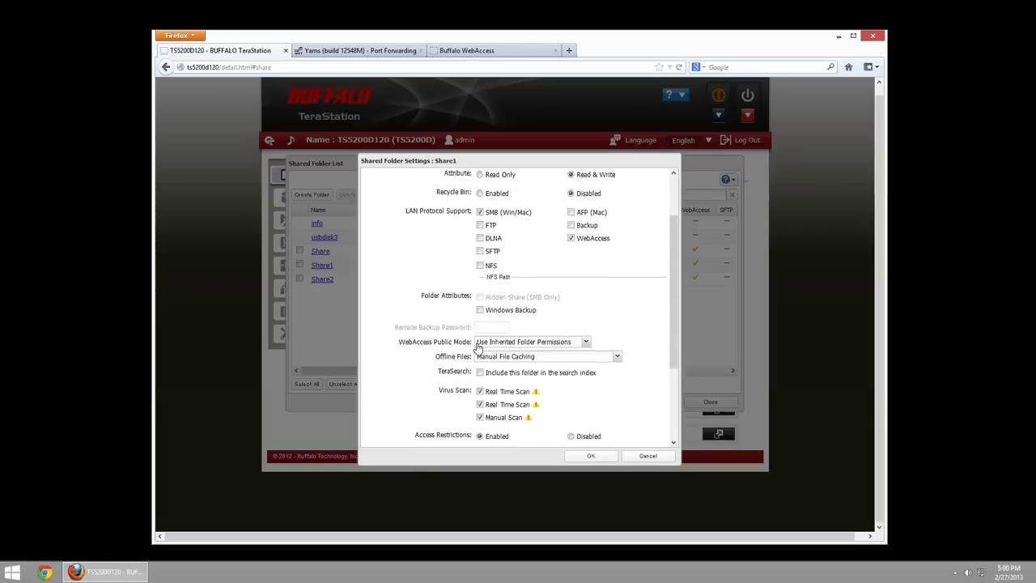
scroll(477, 356, "down", 2)
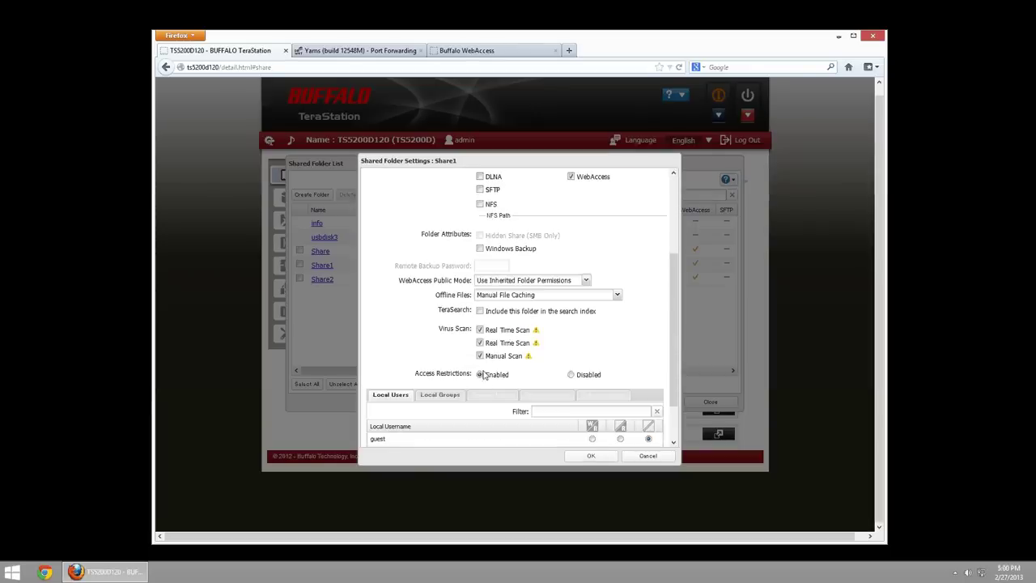
scroll(483, 375, "down", 2)
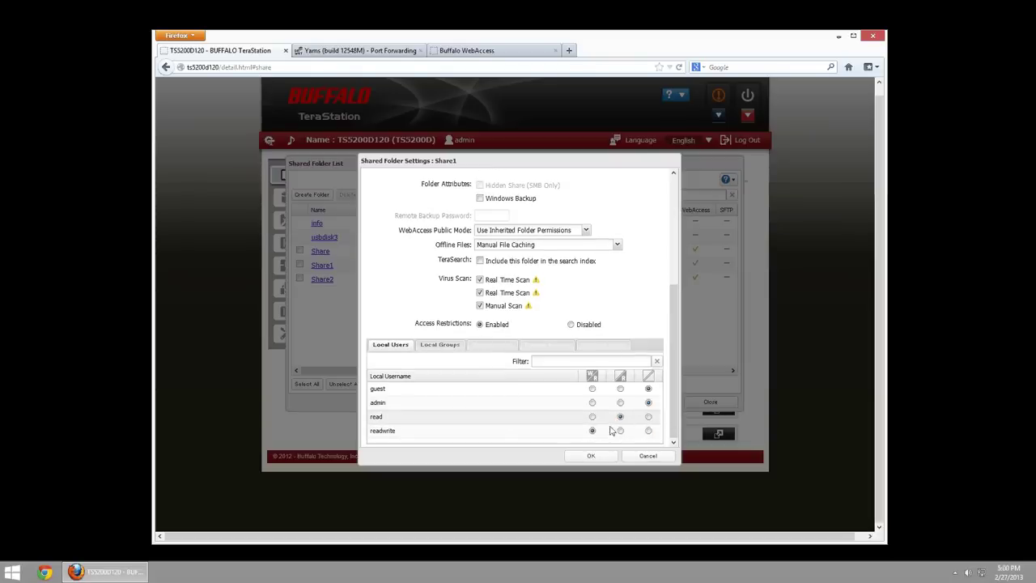
left_click(486, 230)
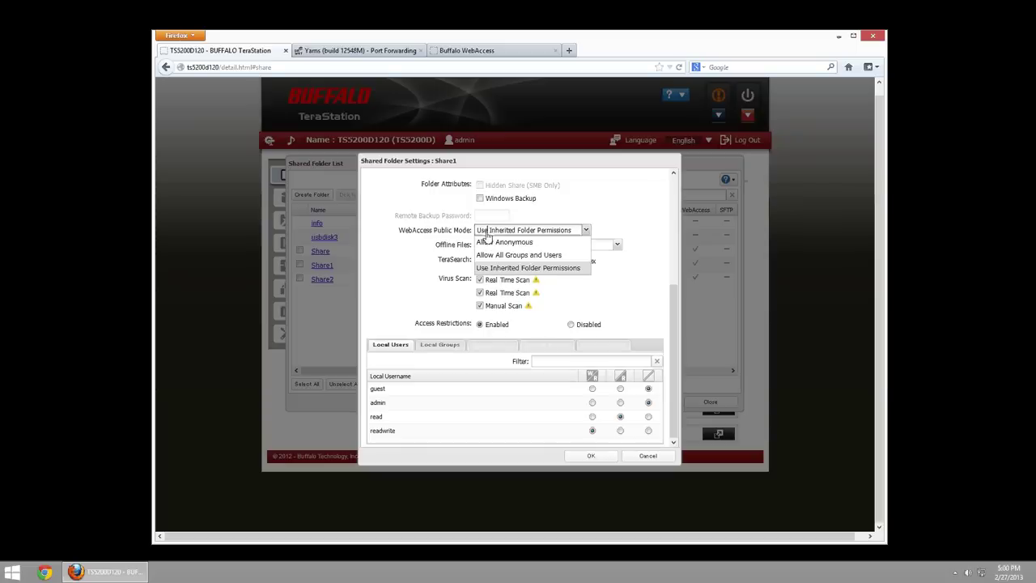
left_click(644, 455)
left_click(644, 454)
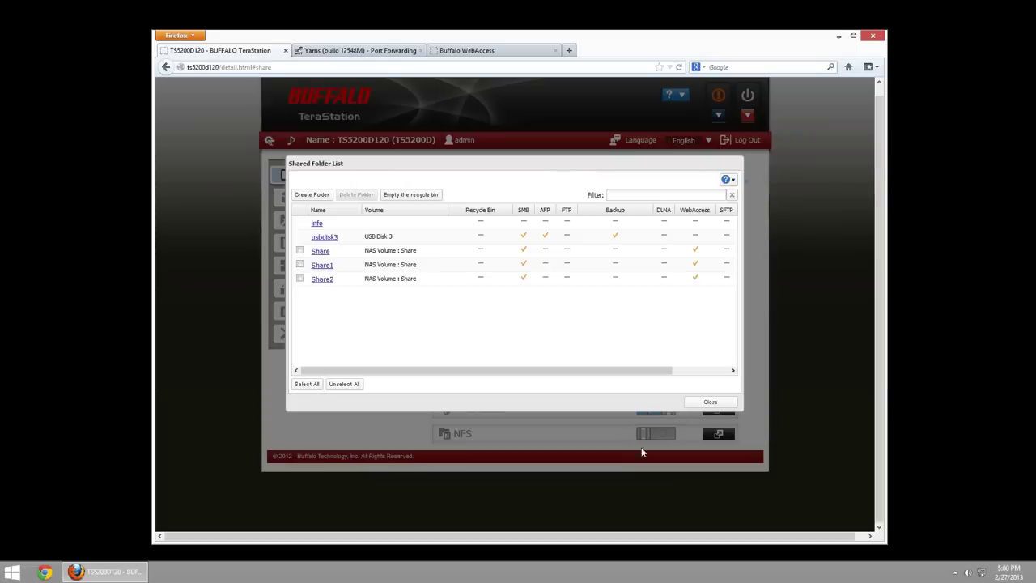
- Review Share2's settings, then close them and the shared folder list
left_click(321, 279)
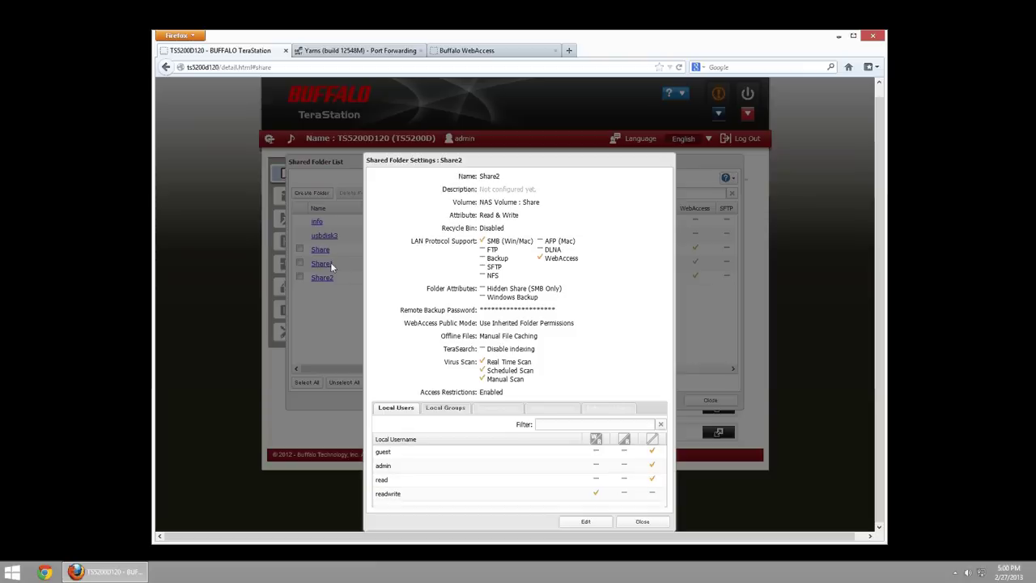
left_click(645, 522)
left_click(711, 402)
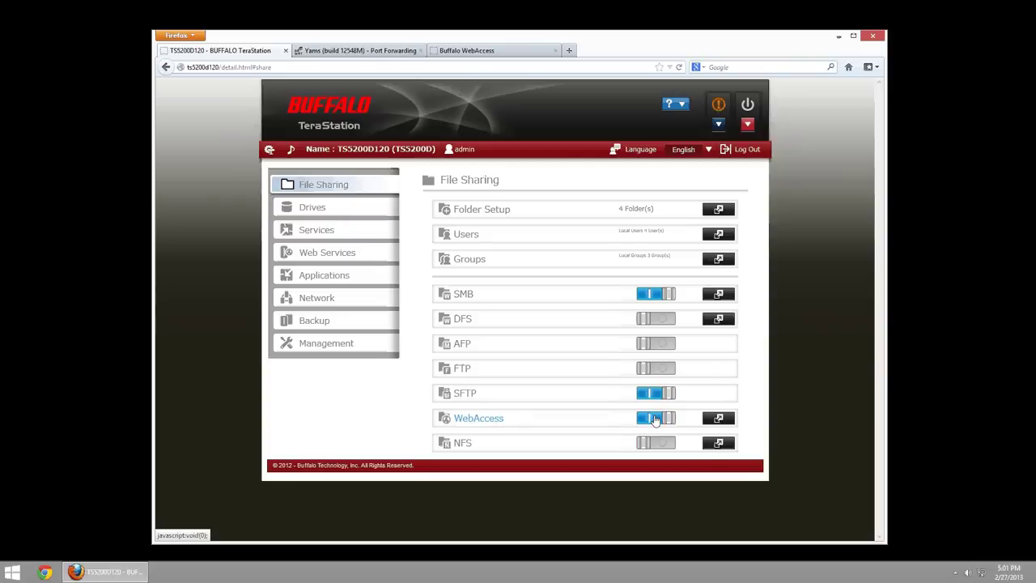
- Open WebAccess Settings for editing and toggle HTTPS/SSL Encryption on, then back to Disabled
left_click(719, 418)
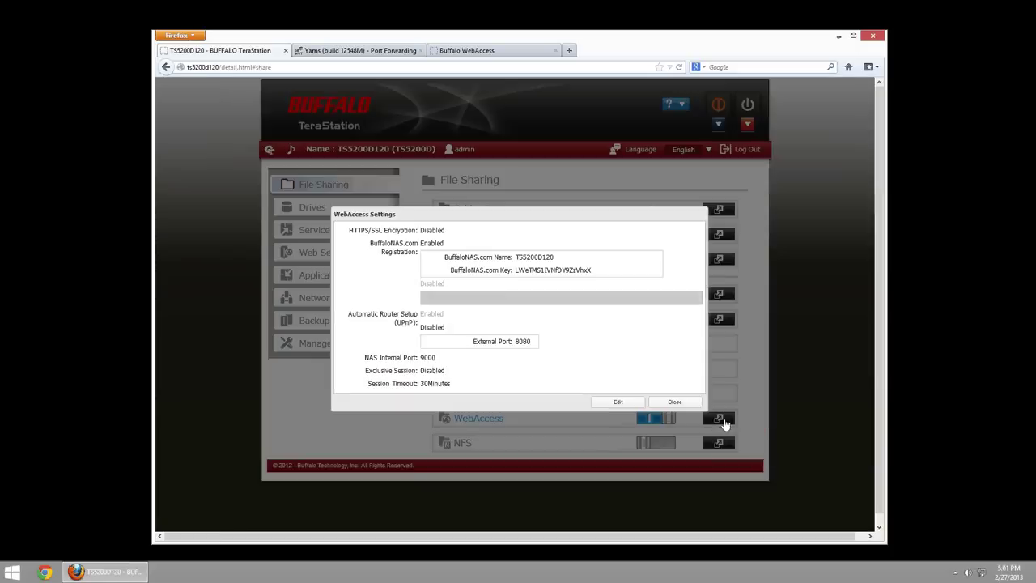
left_click(617, 402)
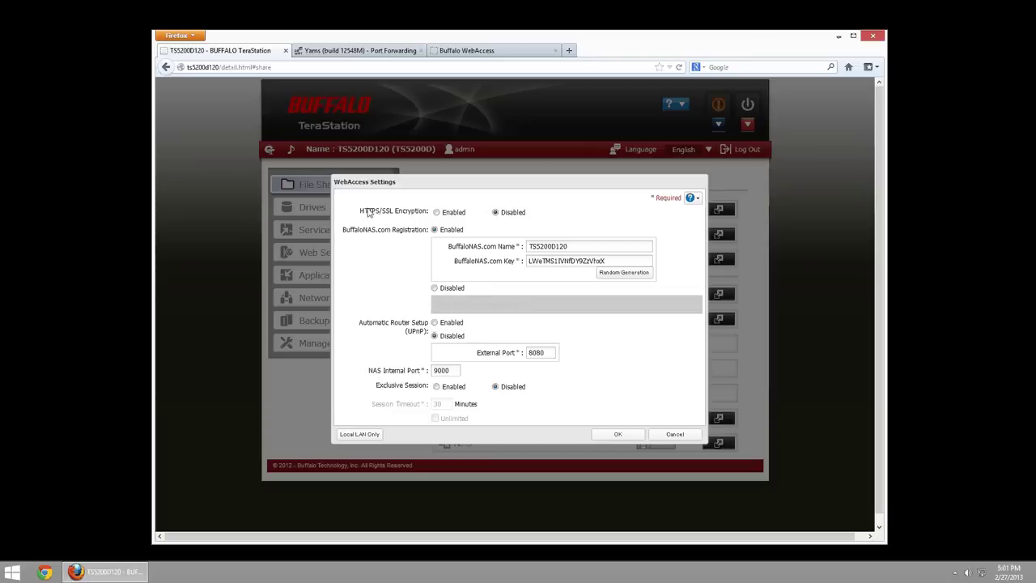
left_click(436, 212)
left_click(496, 212)
left_click_drag(580, 246, 469, 232)
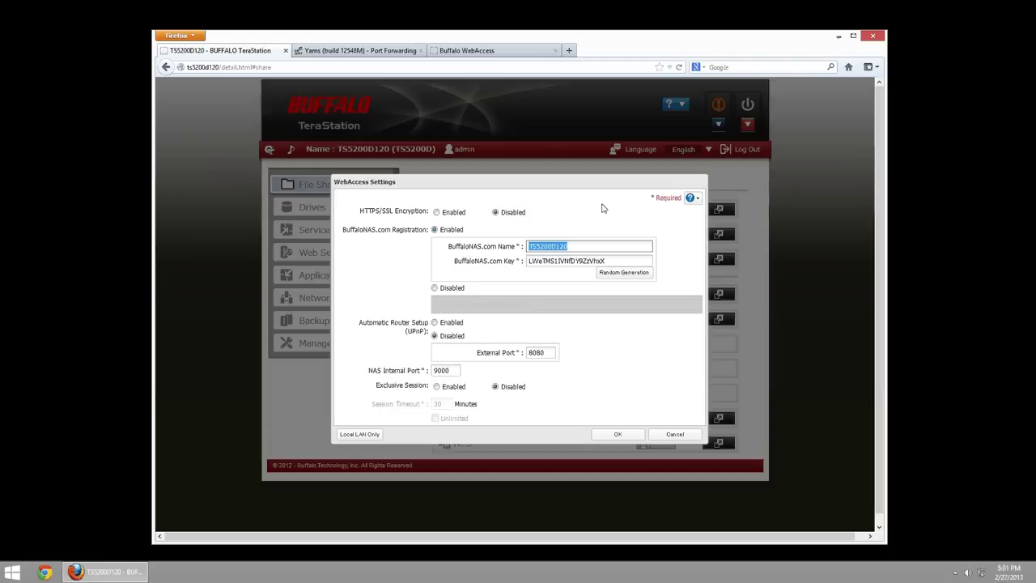
type("MyTerastaion2")
key("ctrl+a")
type("TS5200D120")
left_click(471, 264)
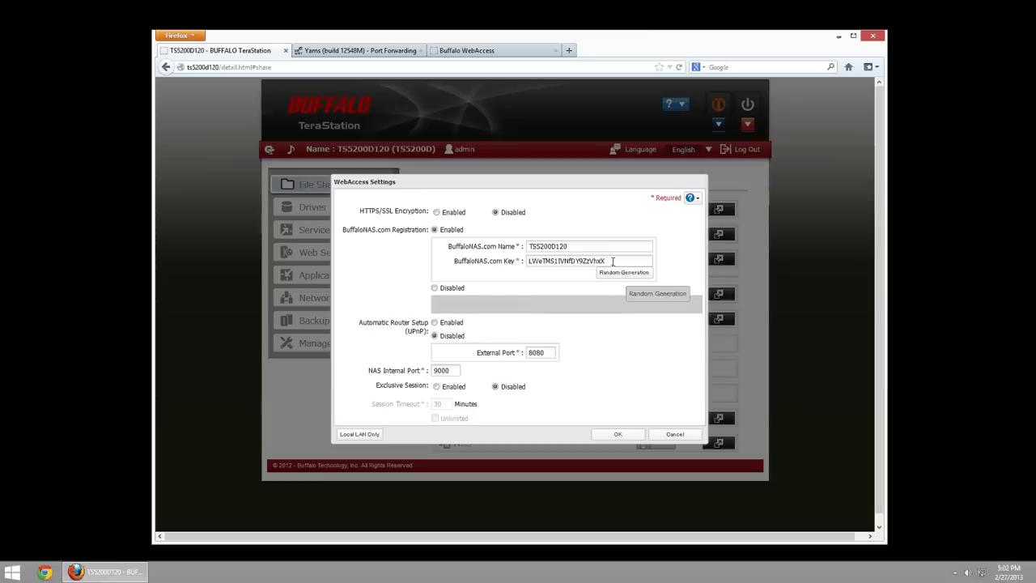
left_click_drag(608, 260, 509, 260)
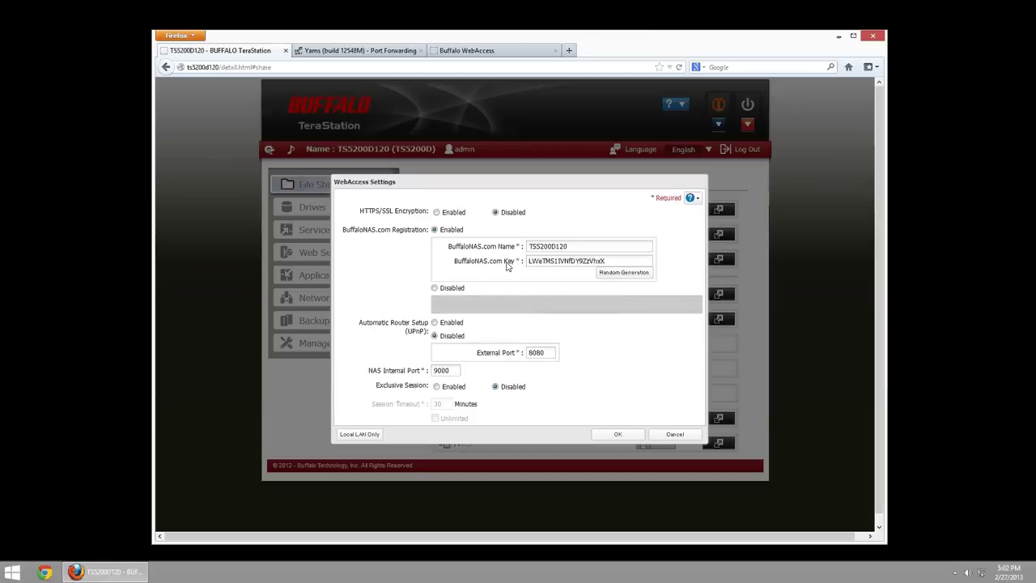
left_click(434, 288)
left_click(435, 230)
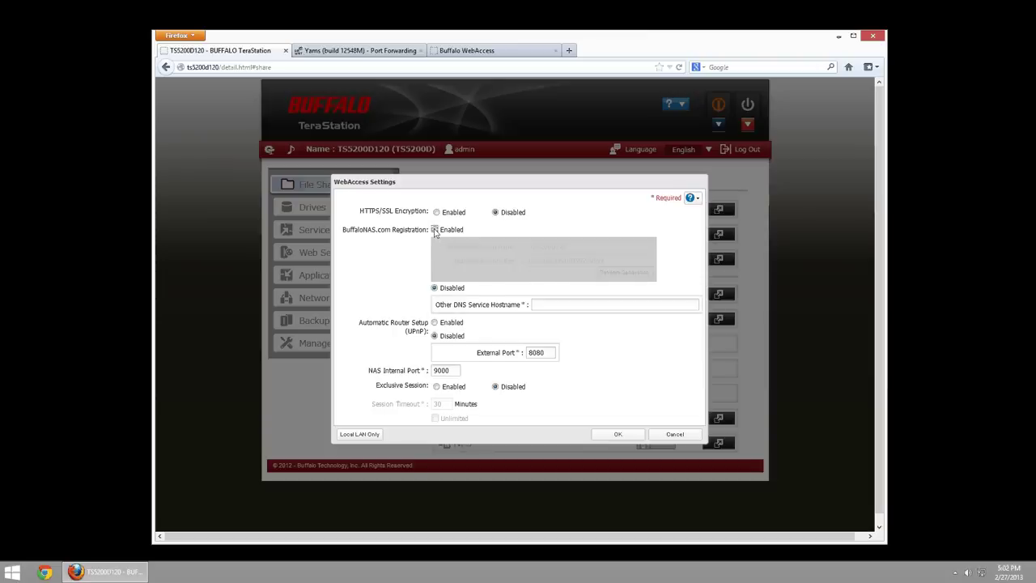
left_click(434, 322)
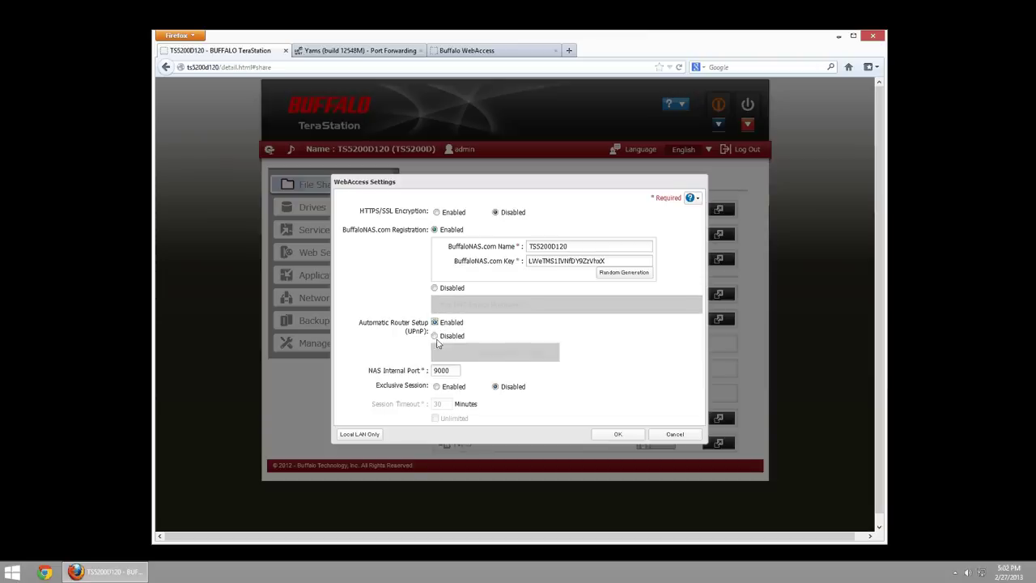
left_click(435, 335)
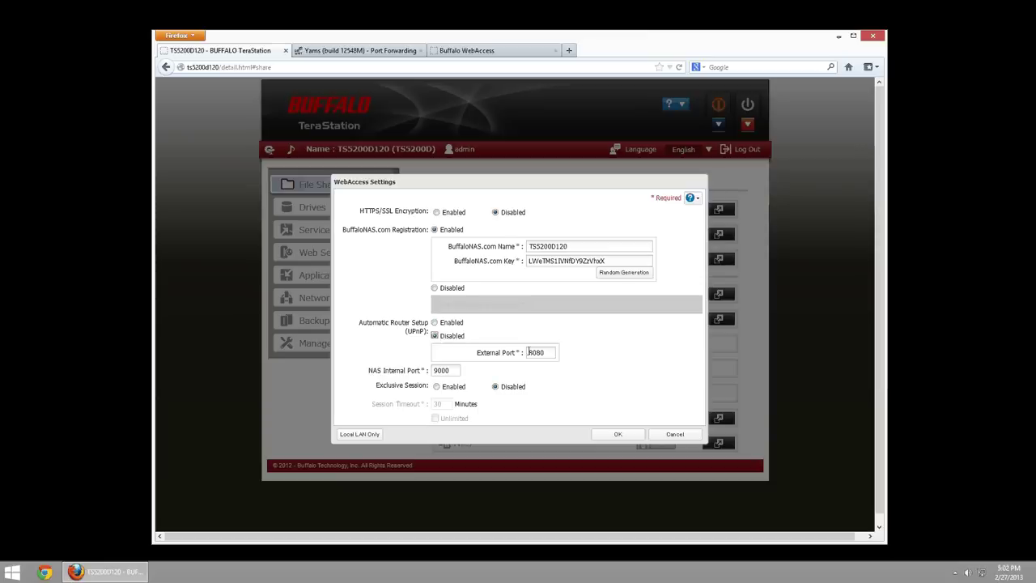
left_click(495, 356)
double_click(556, 249)
left_click(579, 247)
double_click(579, 247)
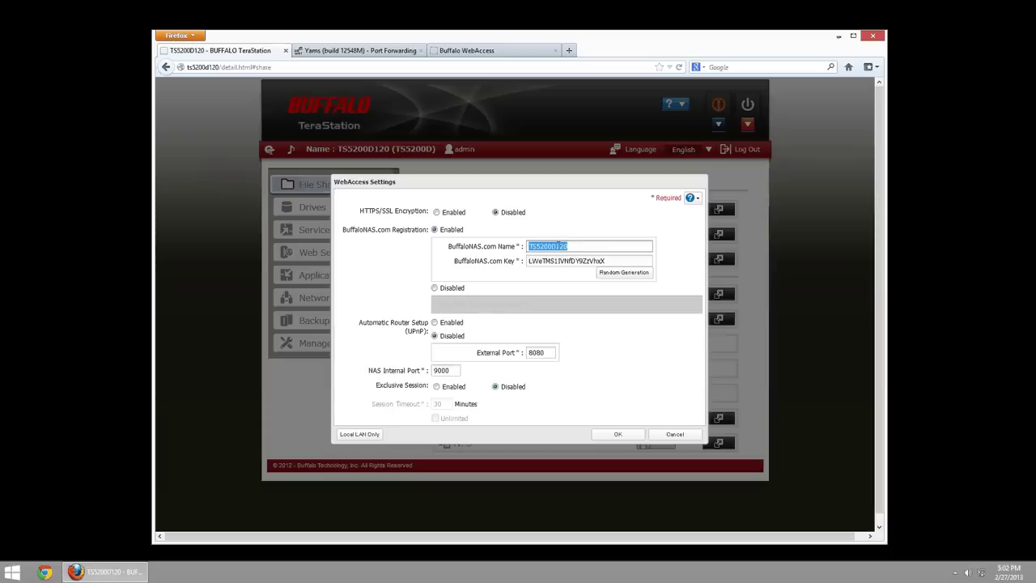
left_click(574, 247)
left_click_drag(541, 353, 512, 348)
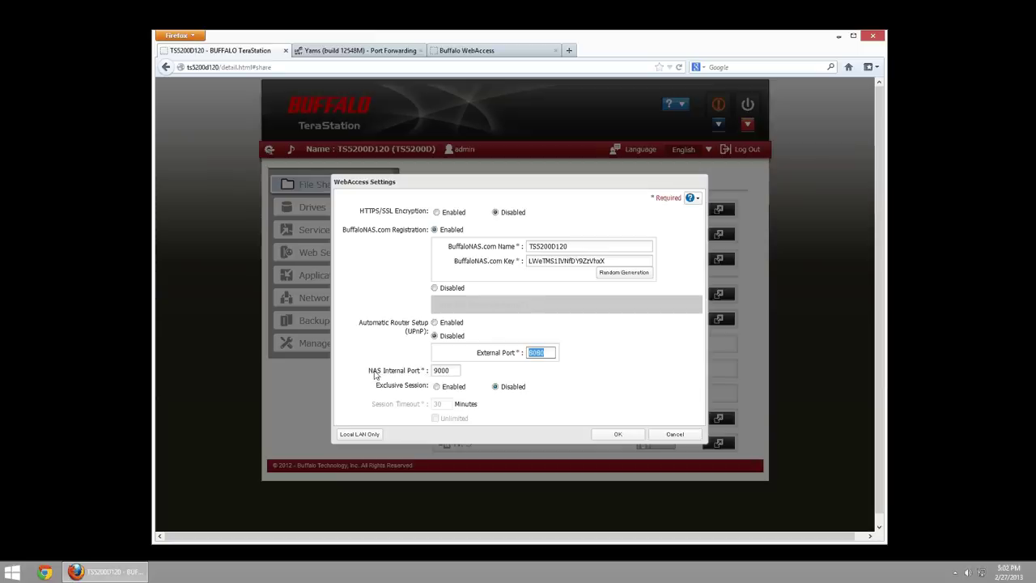
mouse_move(450, 370)
left_mouse_down()
mouse_move(435, 371)
mouse_move(455, 370)
left_mouse_up()
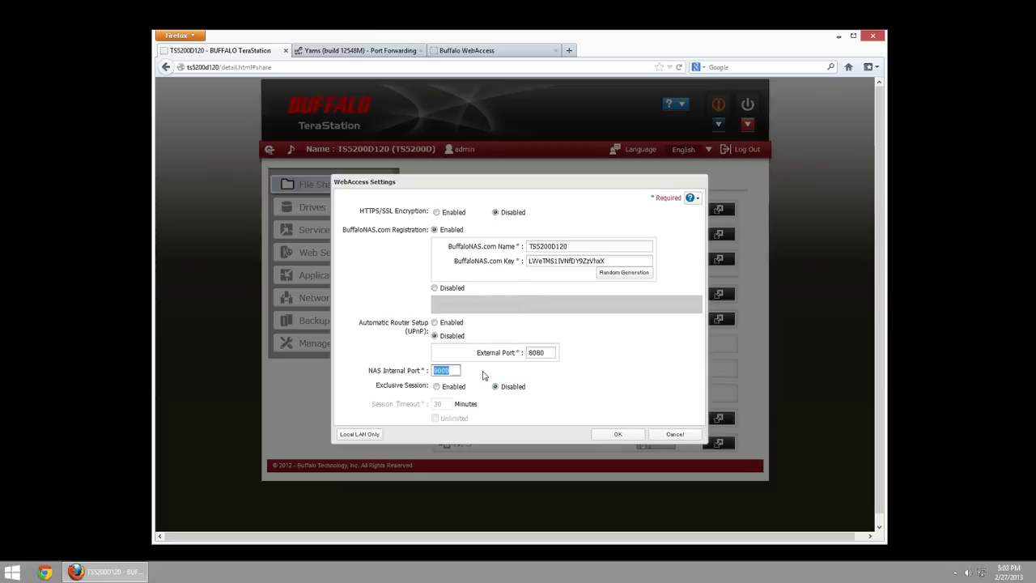
left_click_drag(555, 353, 497, 353)
type("9000")
key("ctrl+a")
type("8080")
double_click(435, 371)
left_click(452, 370)
- Try Exclusive Session with an unlimited timeout, return it to Disabled, and save WebAccess settings
left_click(437, 387)
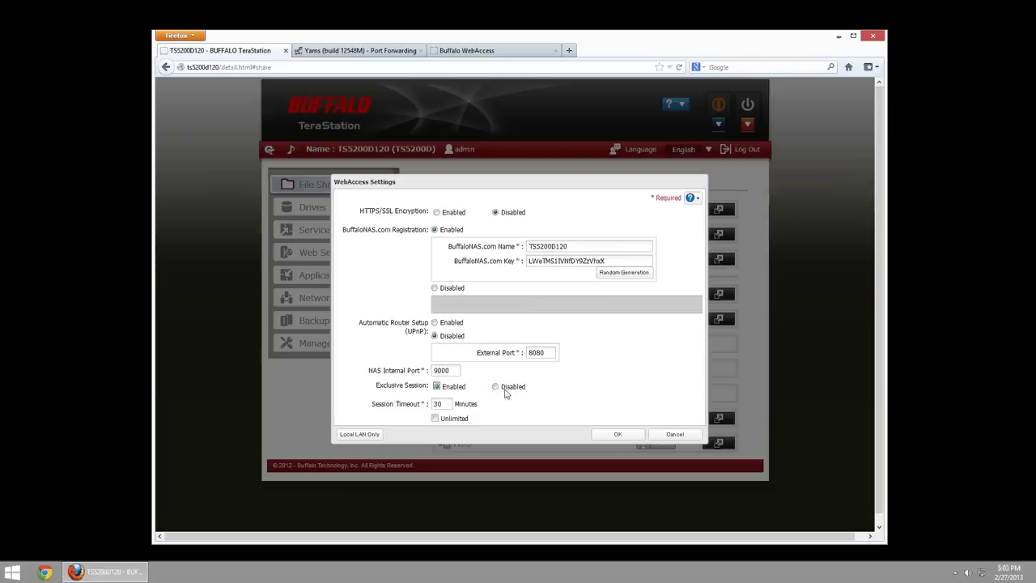
left_click(437, 404)
left_click(435, 419)
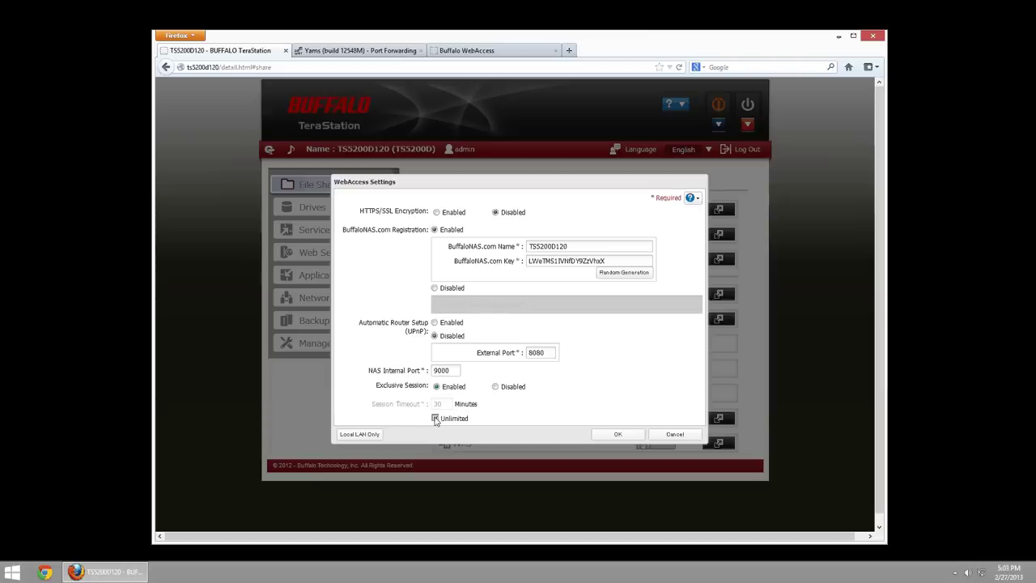
left_click(495, 387)
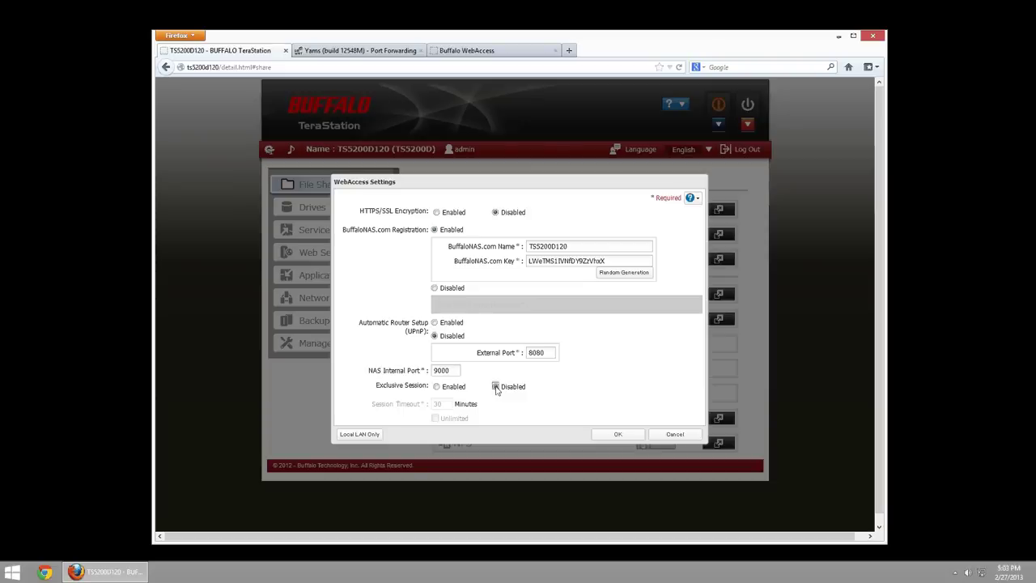
left_click(619, 436)
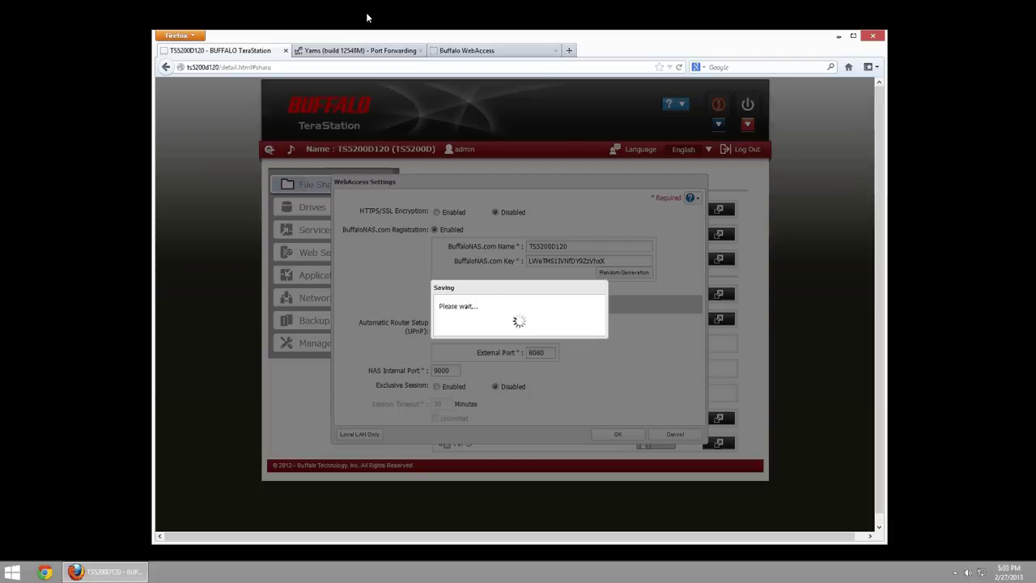
- On the Buffalo WebAccess login page, enter TS5200D12 as the BuffaloNAS.com Name
left_click(464, 50)
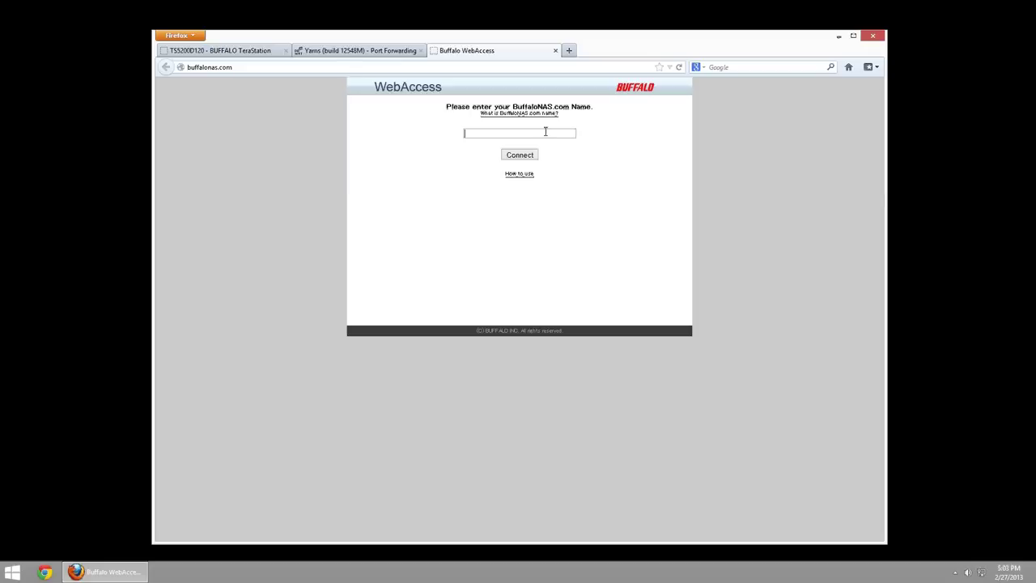
type("TS5200D120")
- Verify the router's WebAccess rule forwards port 8080 to 192.168.1.132 port 9000
left_click(324, 51)
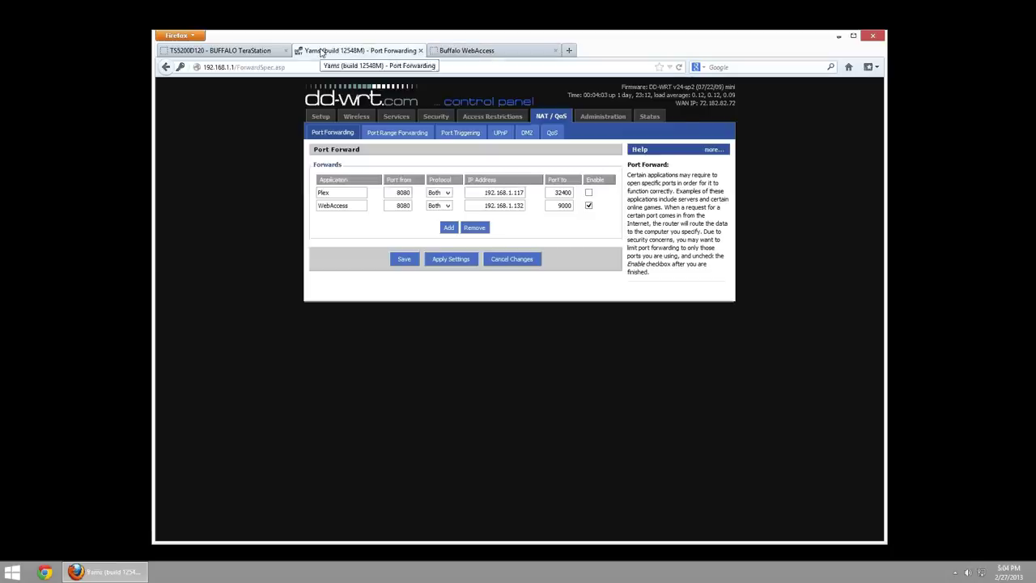
left_click(263, 51)
left_click(336, 51)
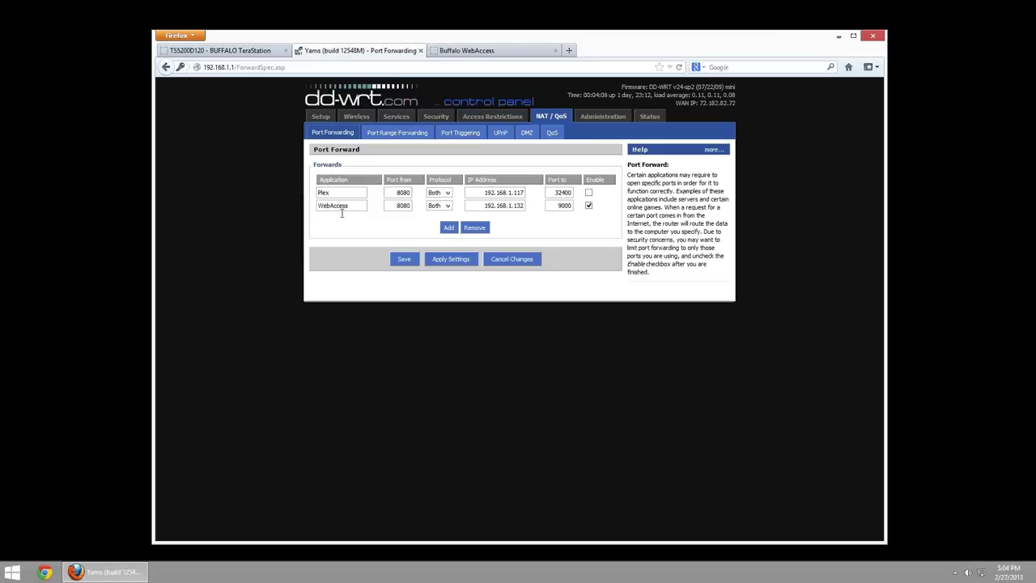
left_click_drag(356, 206, 308, 199)
left_click_drag(396, 204, 412, 204)
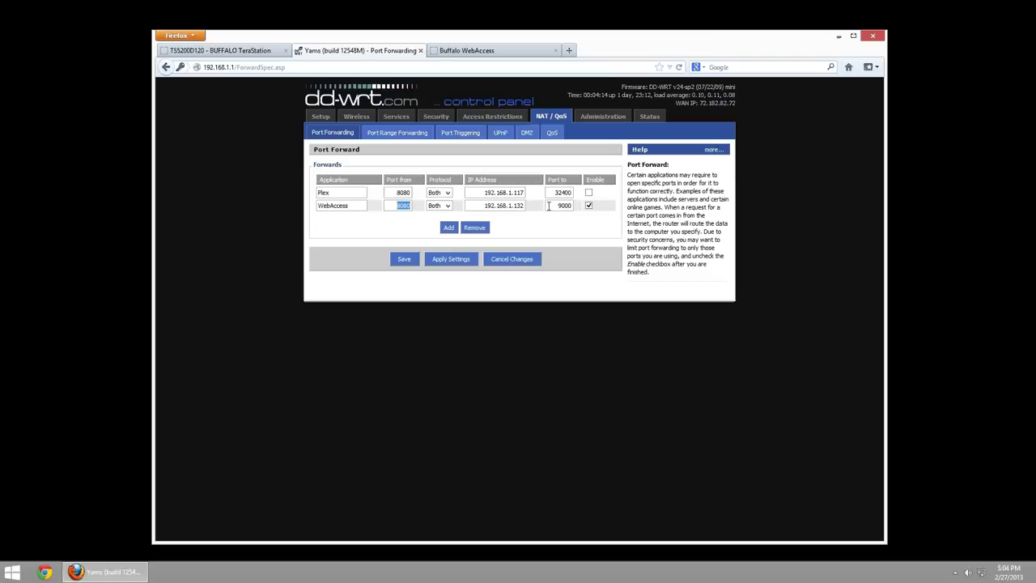
left_click_drag(553, 206, 574, 205)
left_click(487, 206)
left_click(358, 296)
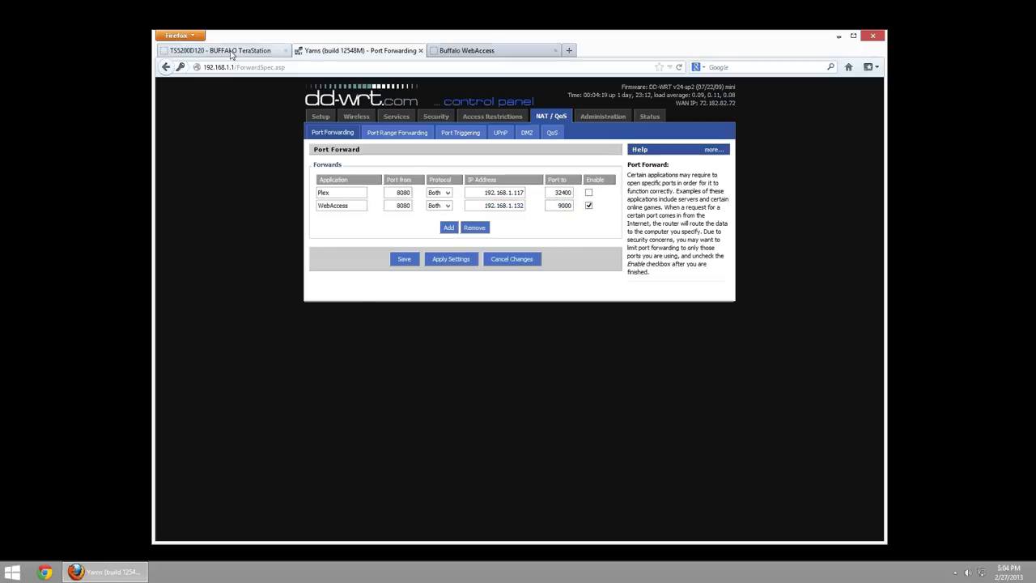
left_click(229, 49)
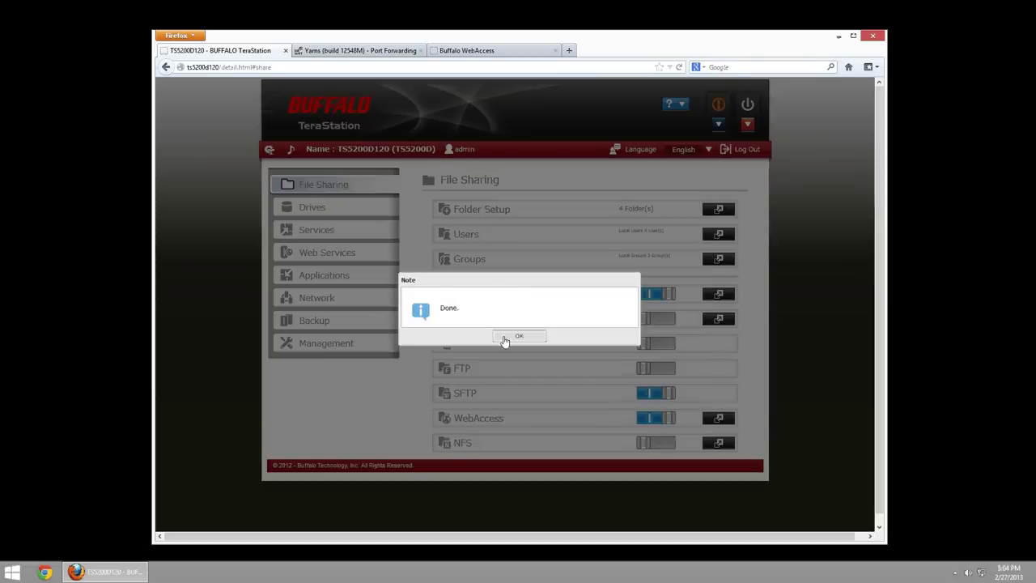
- Dismiss the Done notice and confirm LAN Port 1 is 192.168.1.132 in the status panel
left_click(520, 338)
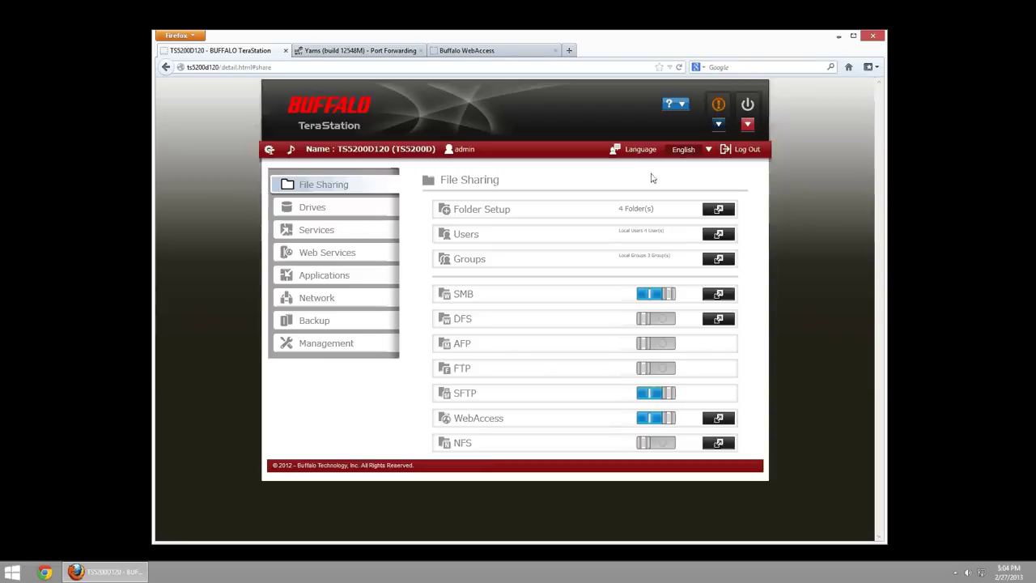
left_click(718, 113)
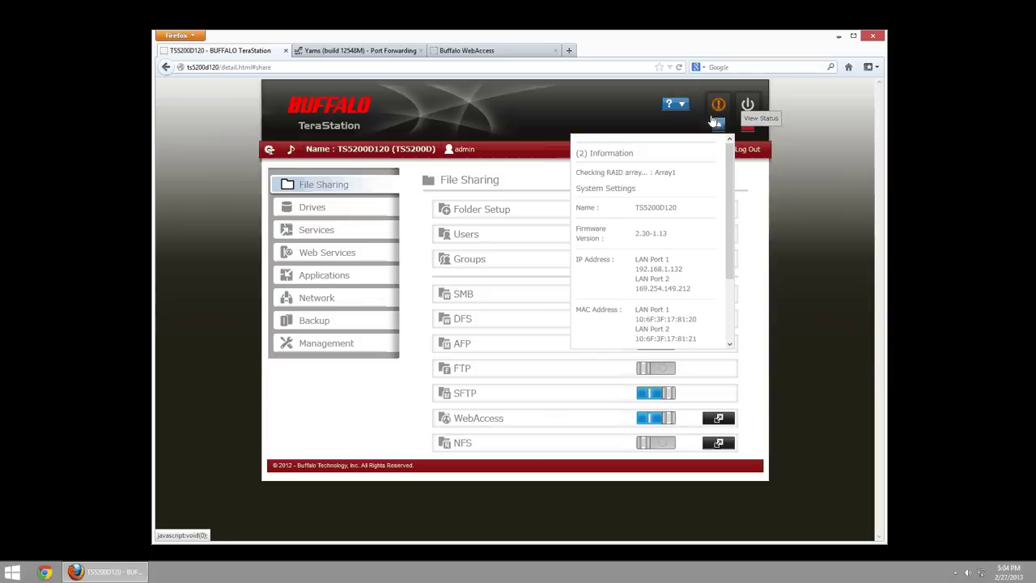
left_click_drag(636, 269, 684, 270)
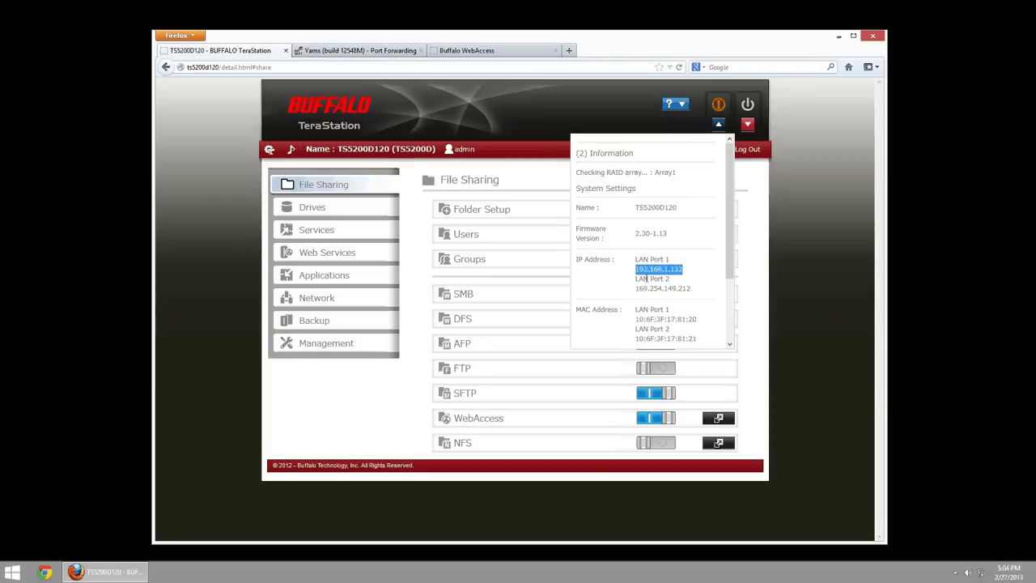
left_click_drag(635, 269, 669, 268)
left_click(679, 271)
triple_click(680, 270)
left_click(680, 270)
triple_click(679, 271)
left_click(679, 270)
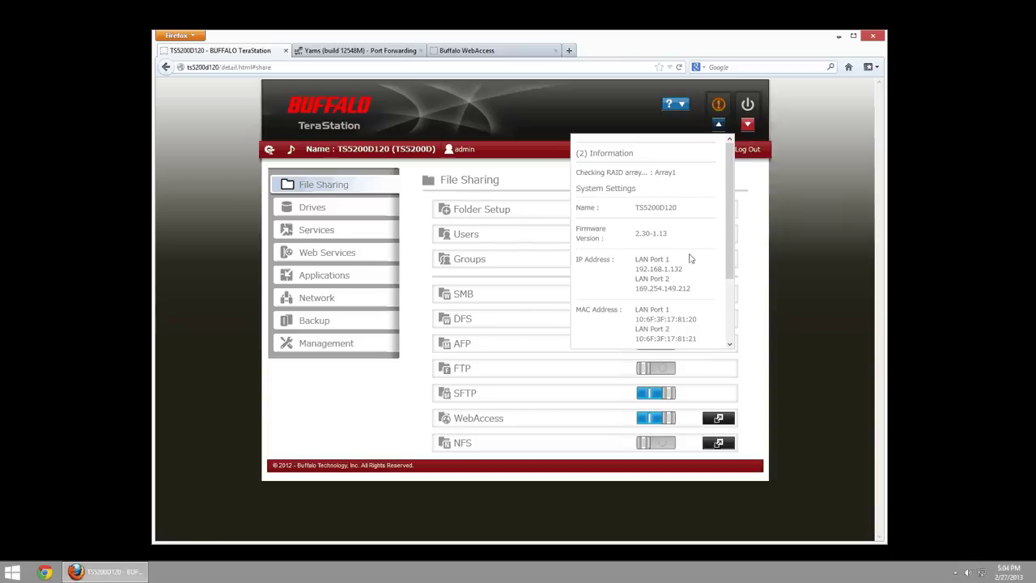
left_click(718, 123)
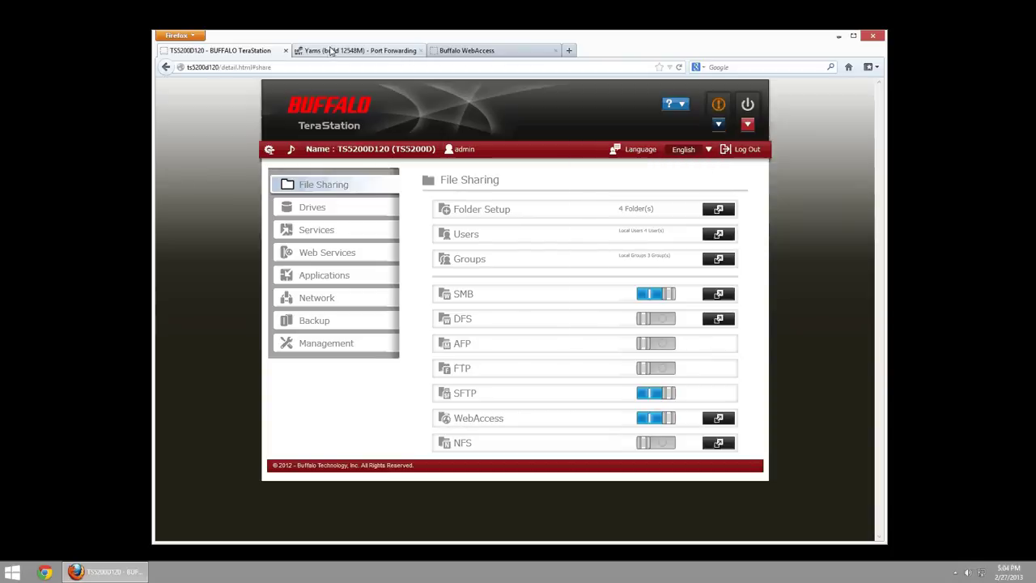
- Recheck the DD-WRT WebAccess rule forwarding port 8080 to 192.168.1.132 port 9000
left_click(356, 50)
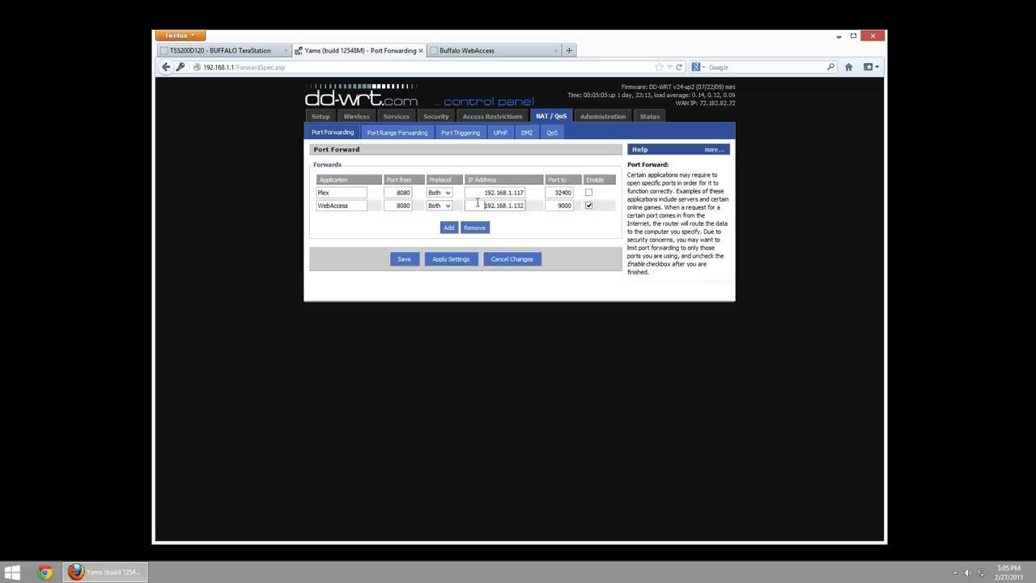
triple_click(474, 204)
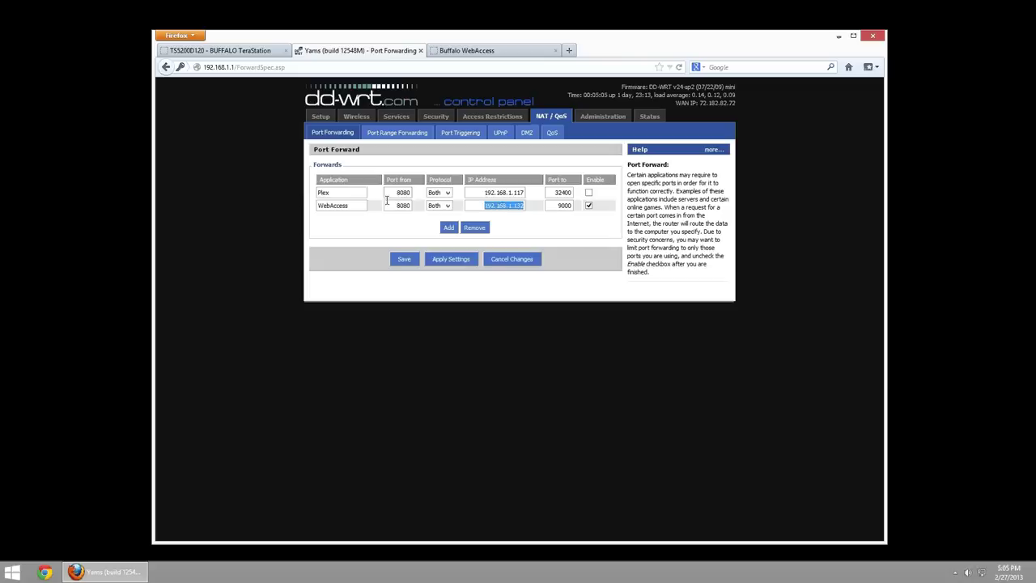
key("shift+Tab")
key("shift+Tab")
left_click(564, 205)
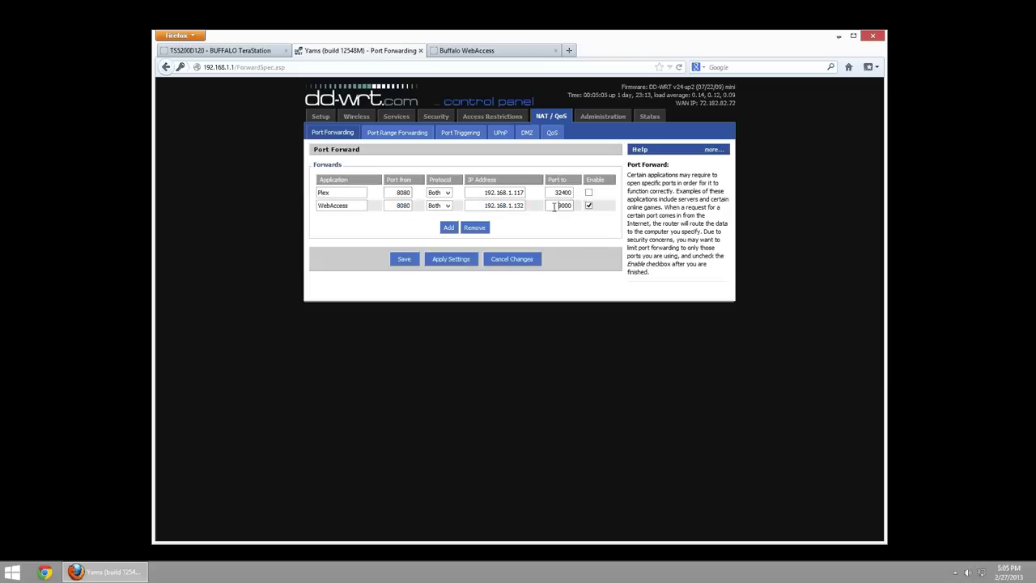
- Switch the TeraStation WebAccess service off and back on under File Sharing
left_click(220, 51)
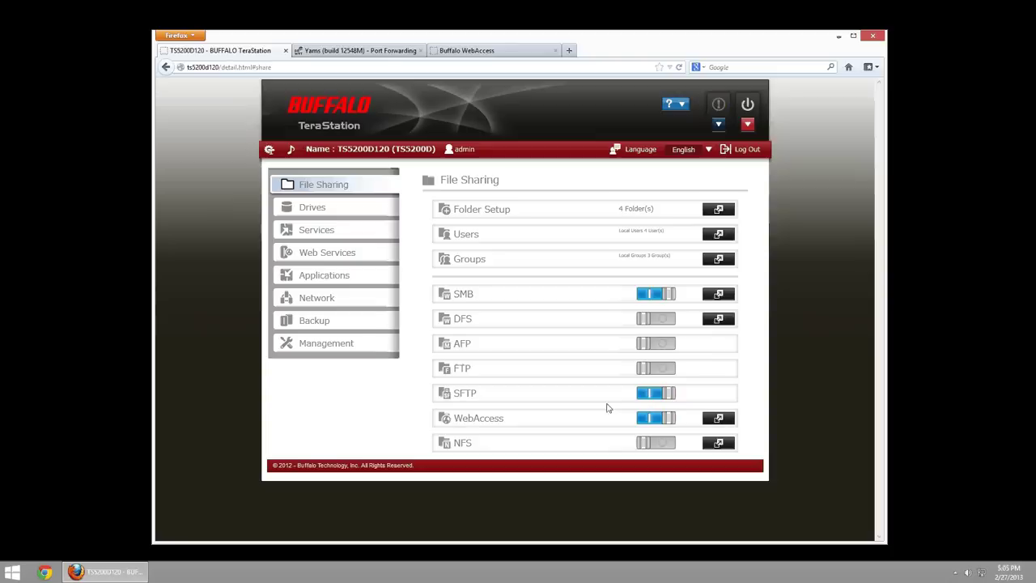
left_click(648, 421)
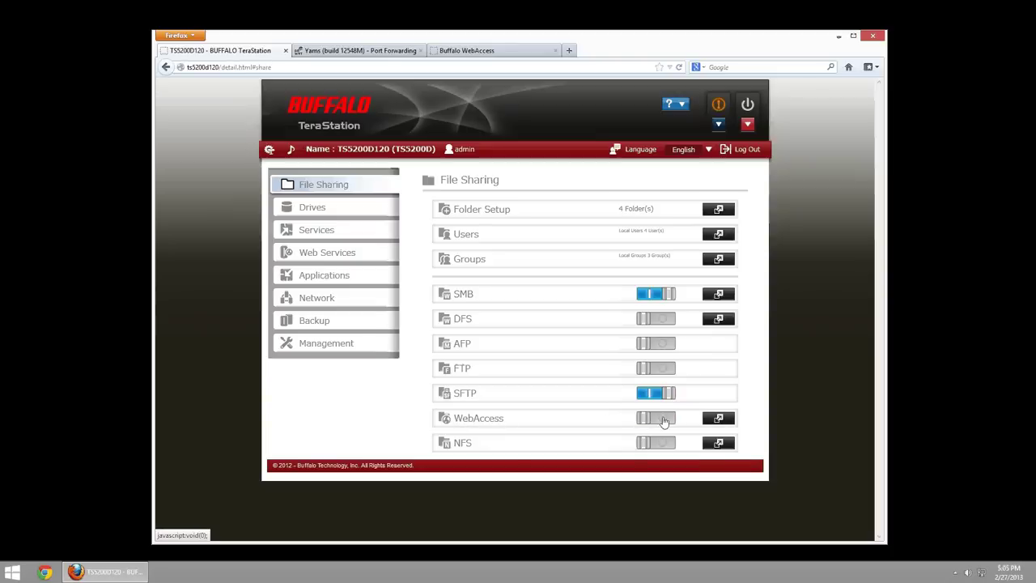
left_click(663, 421)
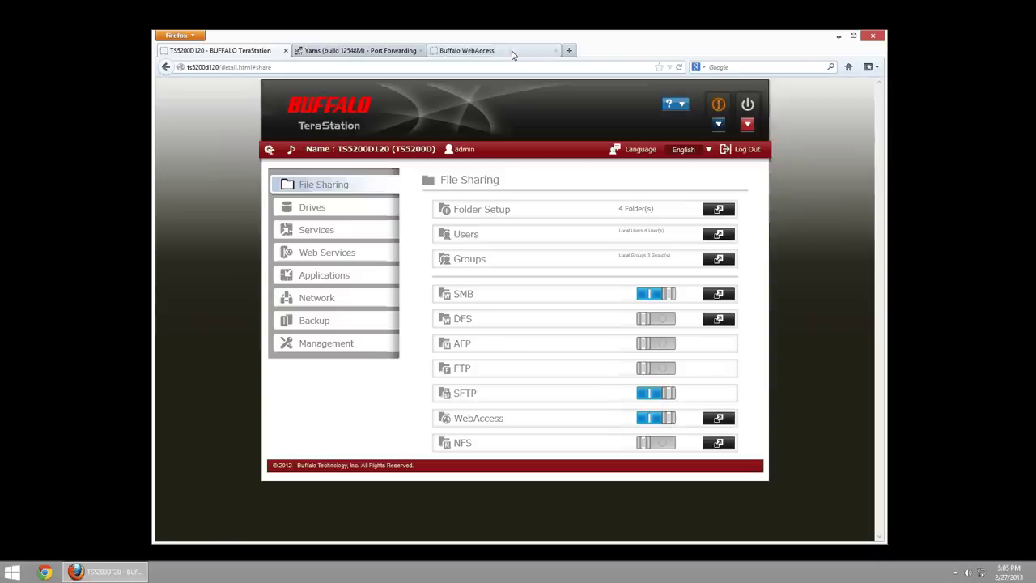
- Connect to TS5200D120 via BuffaloNAS.com and land on the 192.168.1.132:9000 file browser
left_click(460, 52)
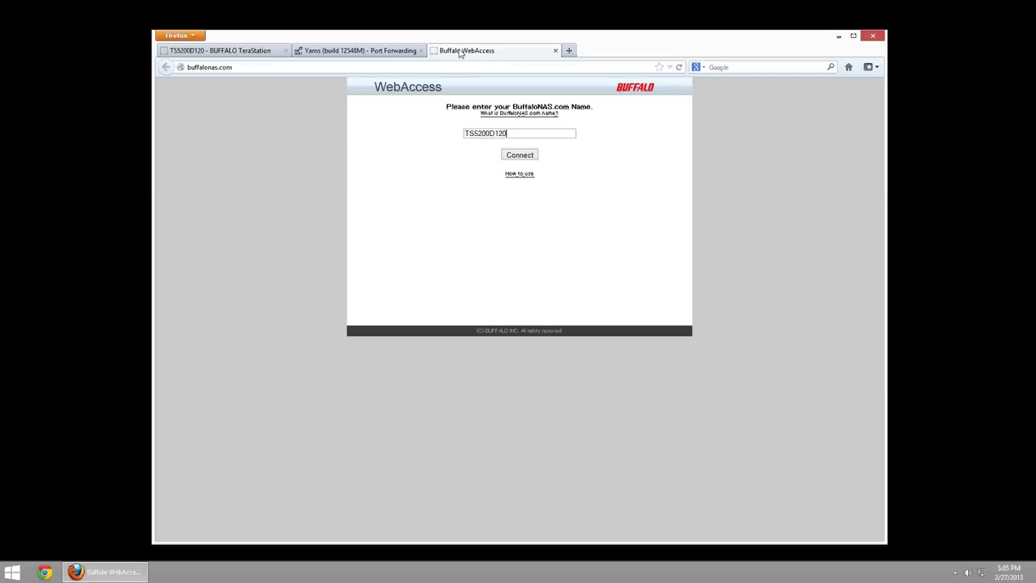
left_click_drag(199, 68, 224, 69)
left_click(526, 159)
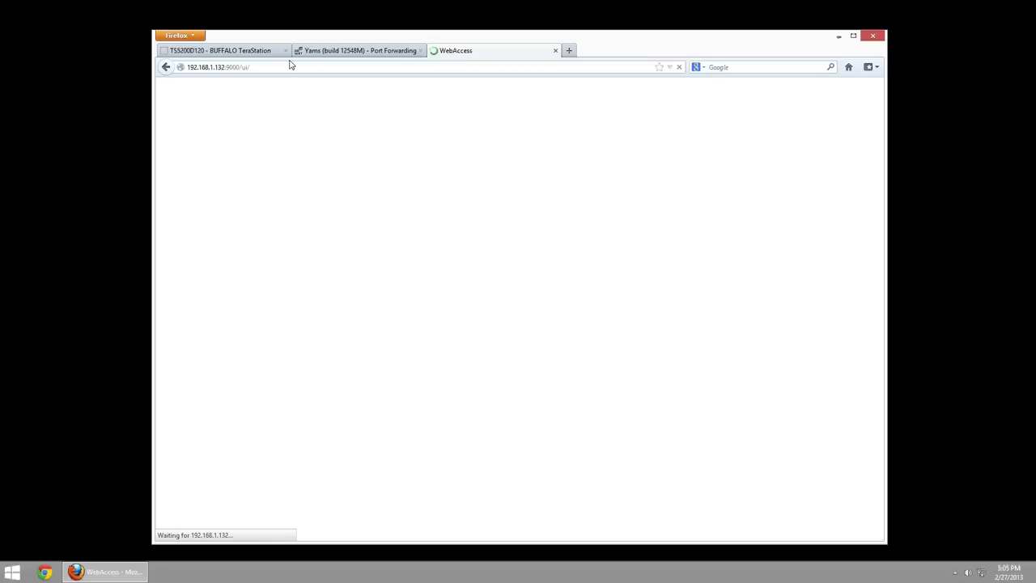
left_click(233, 68)
left_click(208, 69)
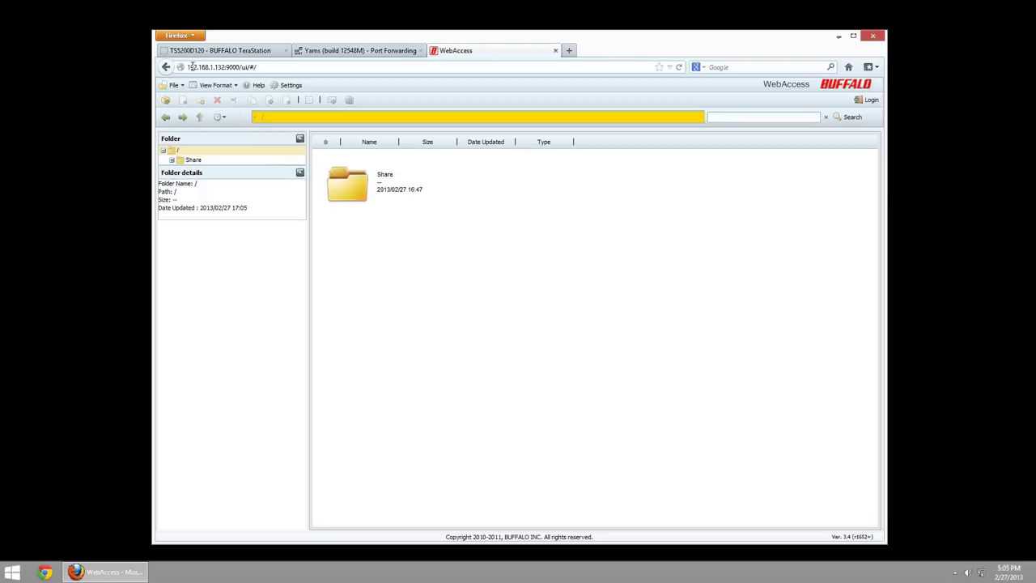
- Open Share, step into Performance Tests and LS-WVL SNB, then return and select Buffalo-NAS-Comparison-2012-10-25.xlsx
left_click_drag(189, 67, 272, 71)
left_click(240, 118)
left_click(350, 191)
double_click(350, 191)
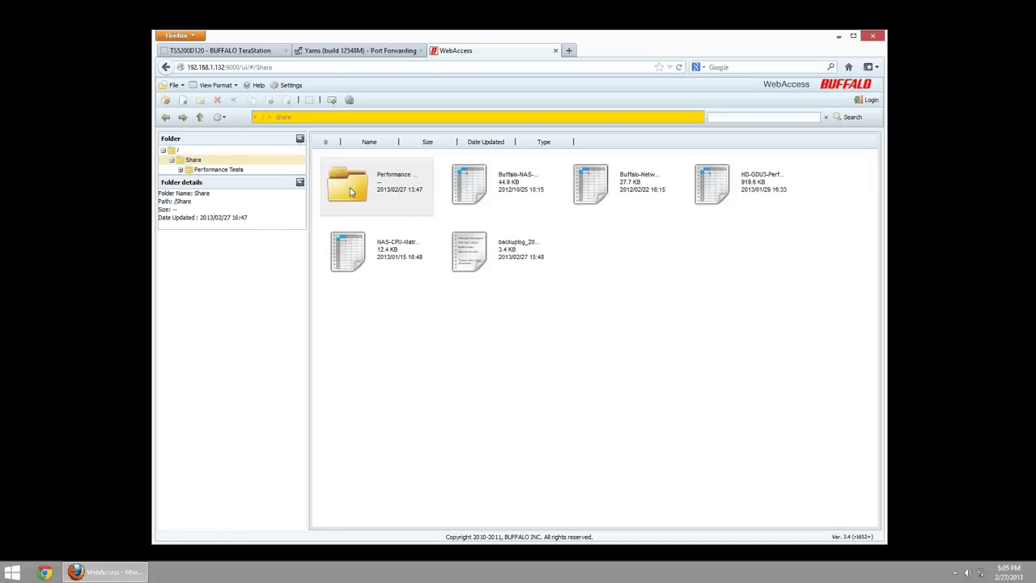
left_click(188, 169)
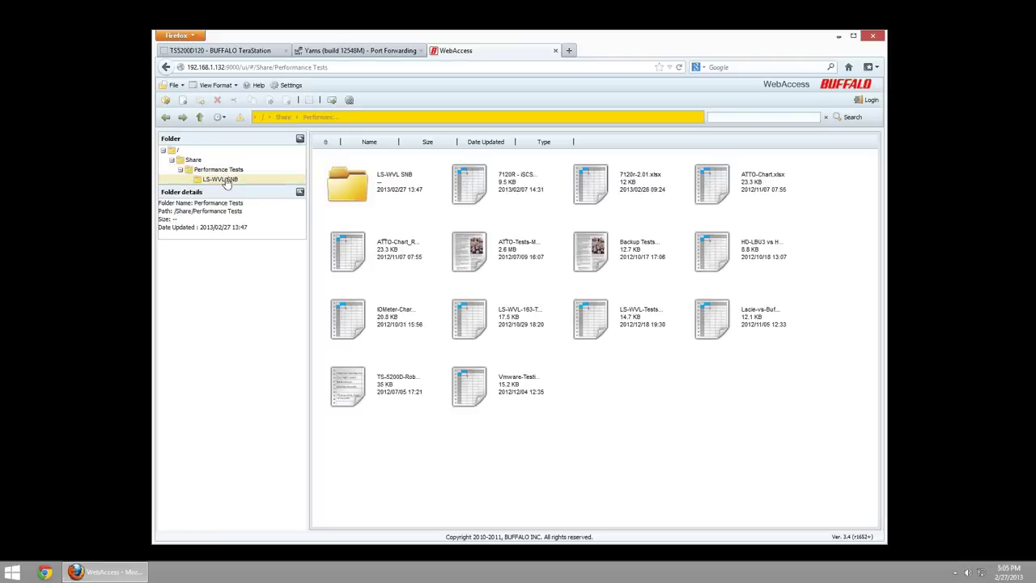
left_click(208, 178)
left_click(193, 160)
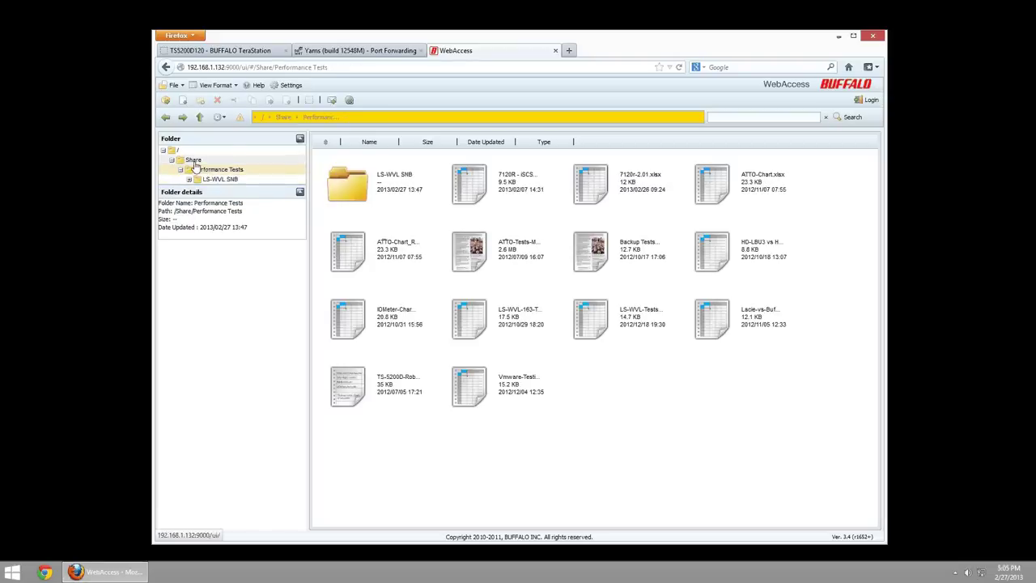
left_click(471, 209)
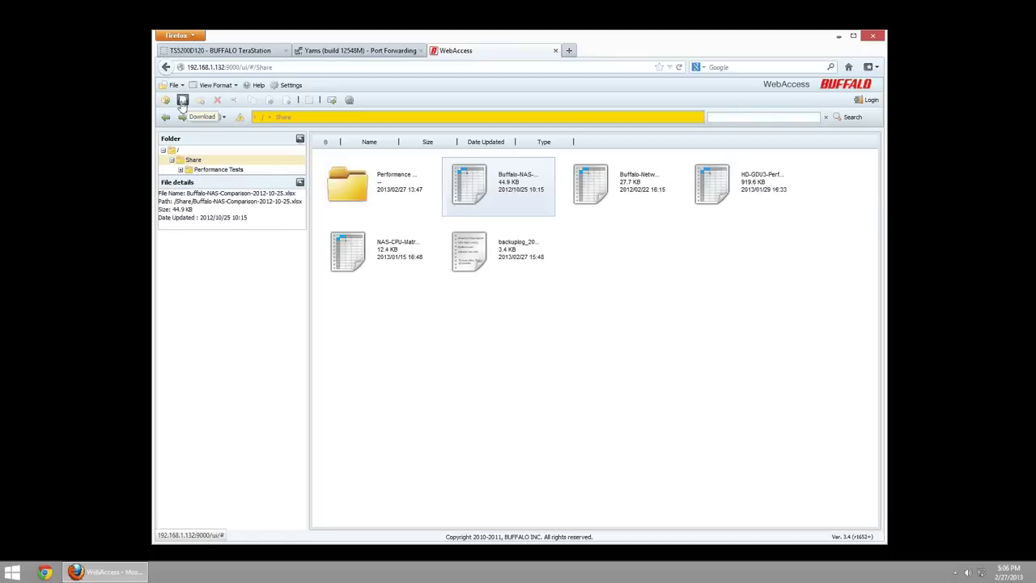
- Start downloading the Buffalo-NAS-Comparison spreadsheet, then cancel the download
double_click(466, 191)
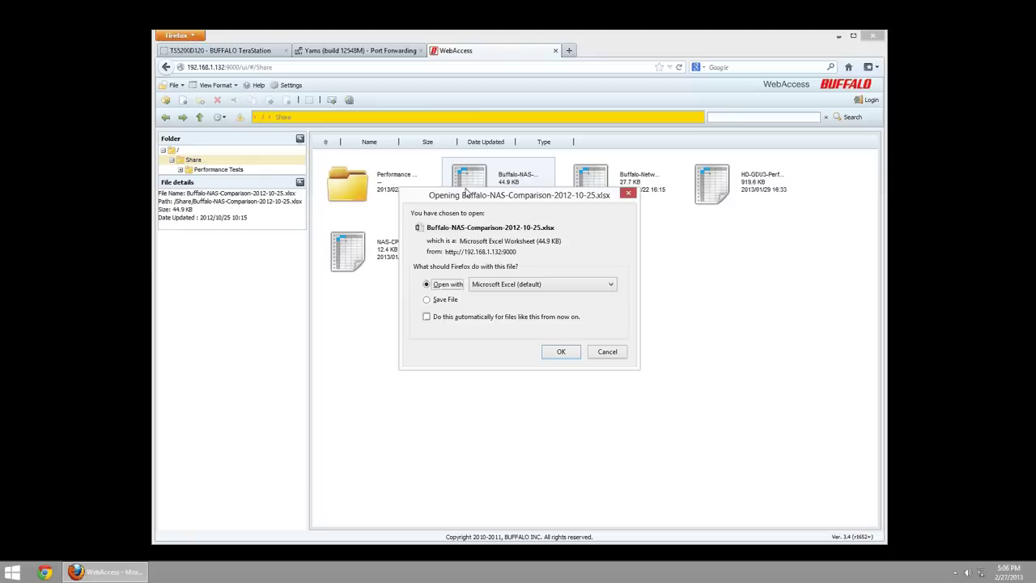
left_click(447, 299)
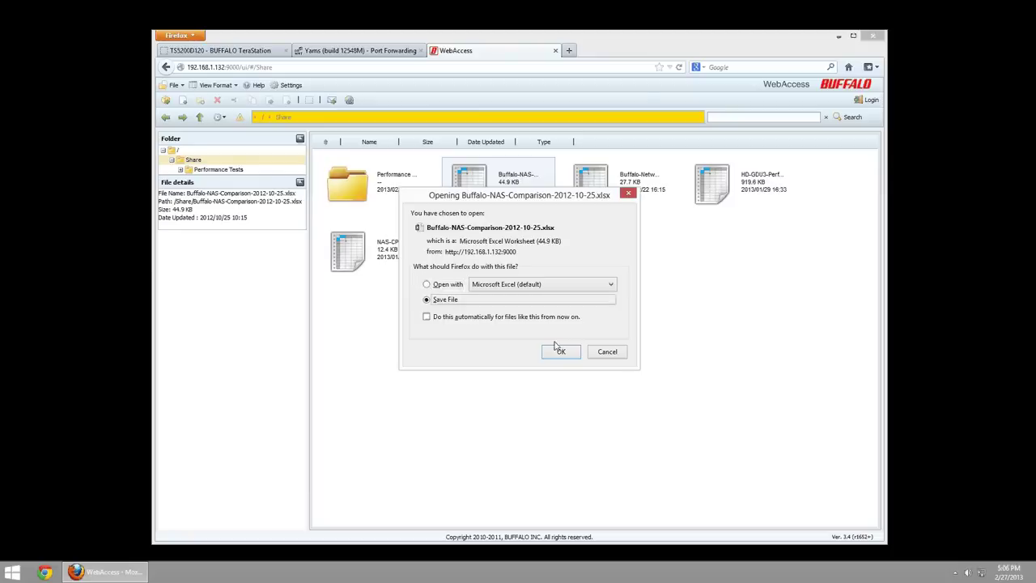
left_click(611, 353)
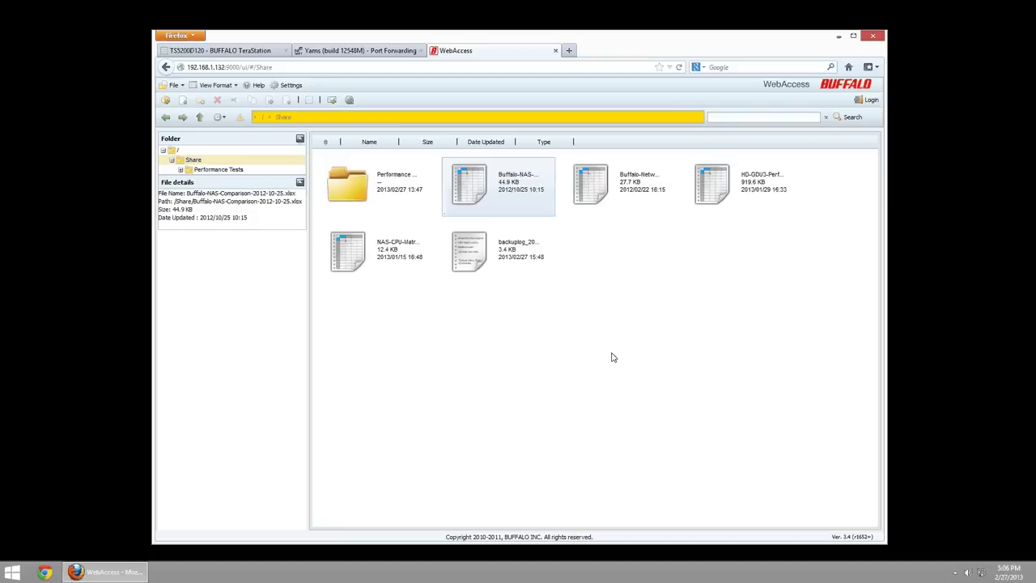
- Browse into Performance Tests and LS-WVL SNB, then go back up to Share
left_click(381, 190)
double_click(379, 186)
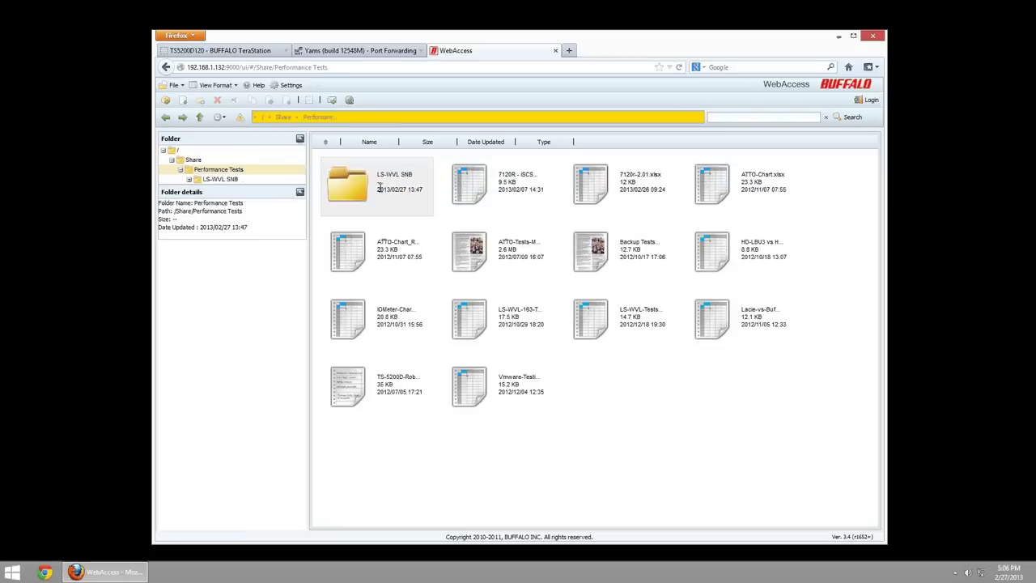
double_click(377, 191)
left_click(497, 189)
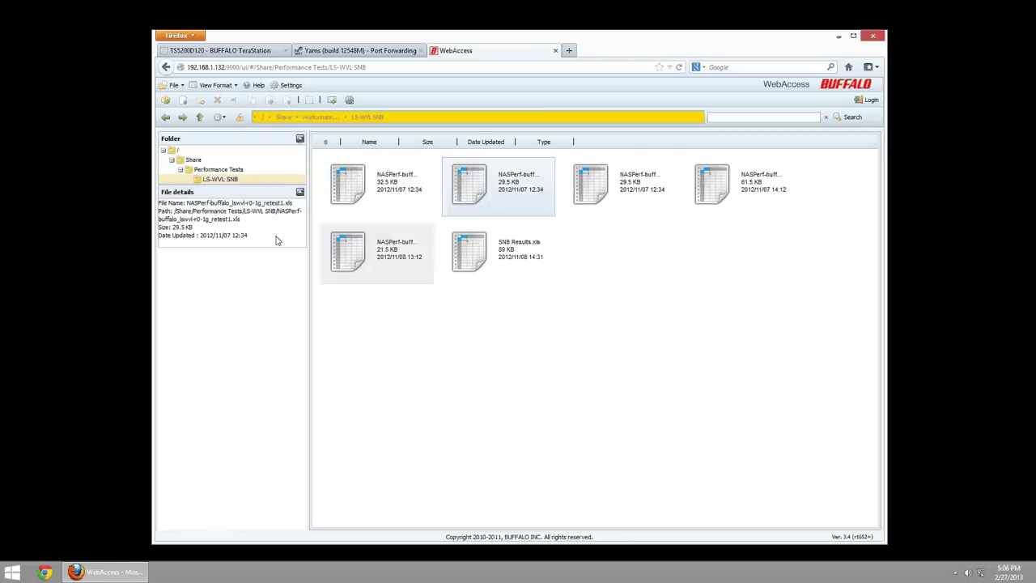
key("alt+Left")
key("alt+Left")
left_click(476, 191)
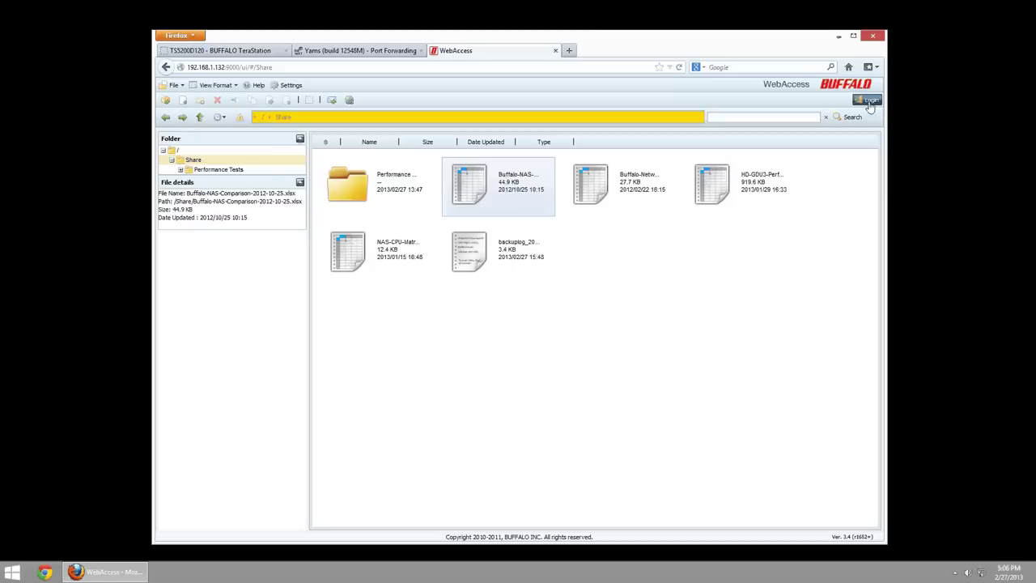
- Log in to WebAccess with the user account's name and password
left_click(529, 297)
type("read")
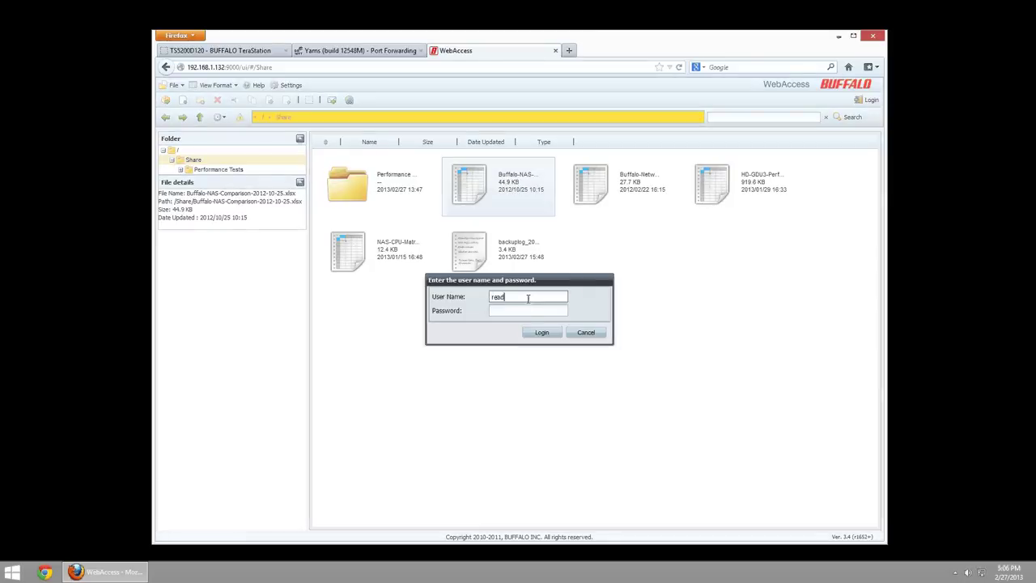
left_click(527, 310)
left_click(551, 335)
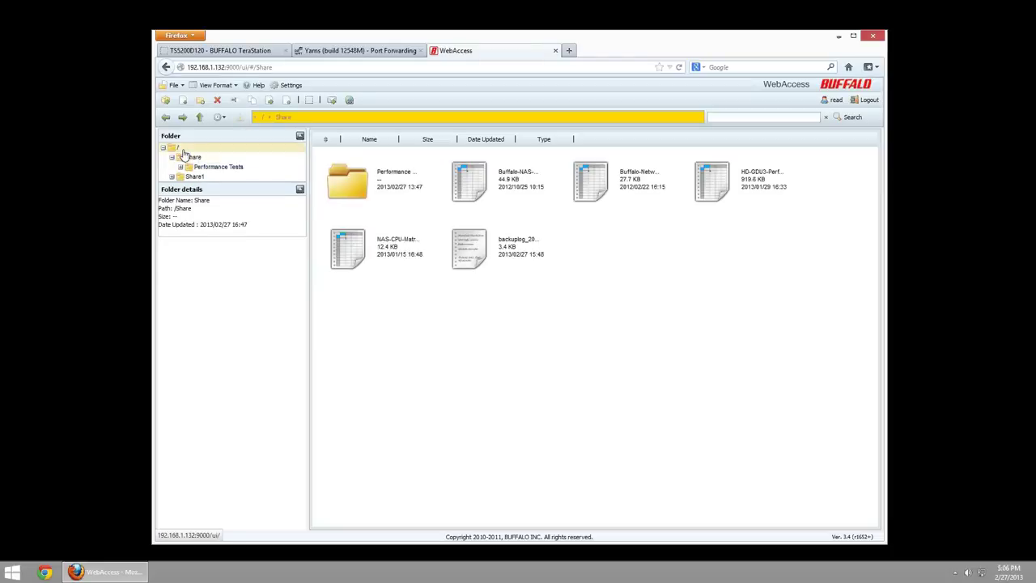
- Open Share1 to see Share1-1.xlsx through Share1-4.xlsx, then return to Share
left_click(182, 149)
left_click(385, 197)
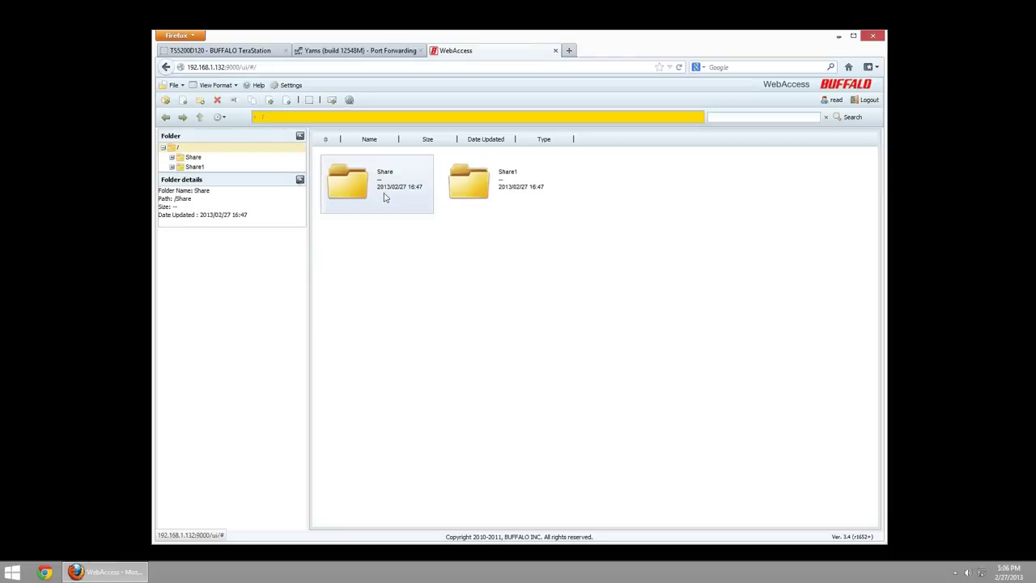
left_click(475, 174)
double_click(475, 174)
left_click(408, 186)
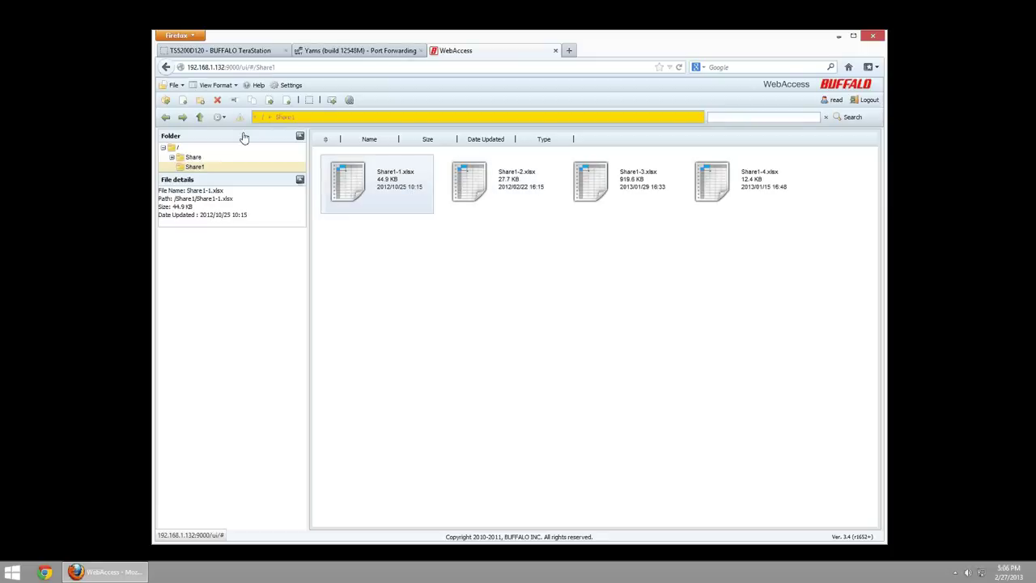
left_click(193, 157)
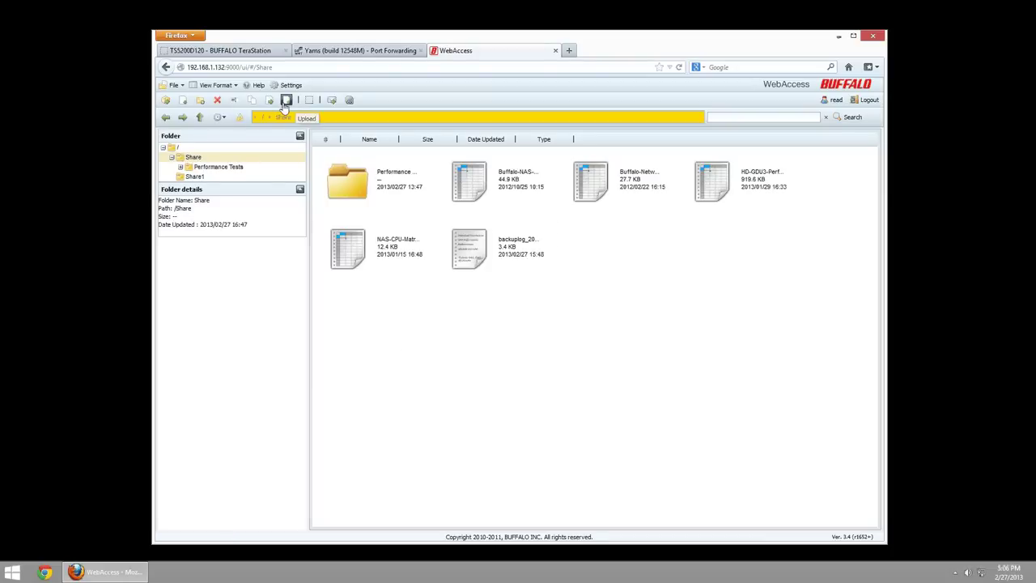
- Start an upload into Share and browse to the \\TS5200D120 network location
left_click(286, 101)
left_click(611, 297)
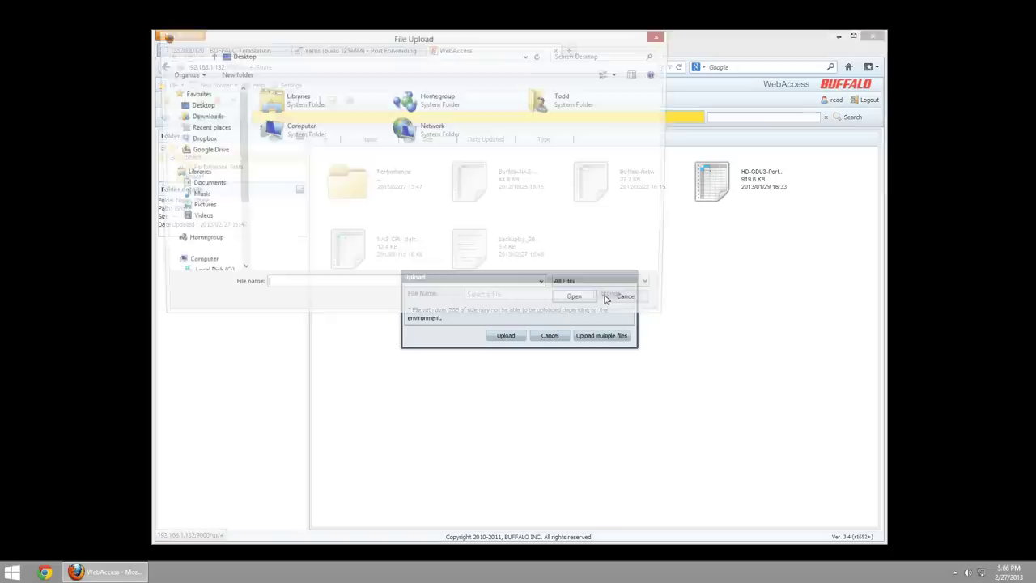
scroll(242, 248, "down", 4)
left_click(307, 56)
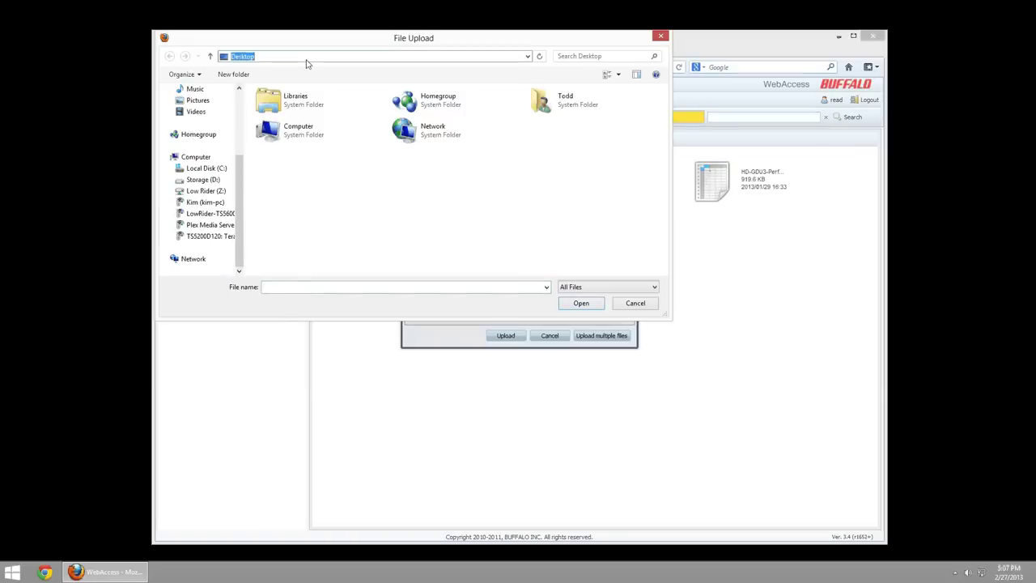
type("\\\\TS5200D120")
key("ctrl+shift+Left")
key("ctrl+shift+Left")
key("Return")
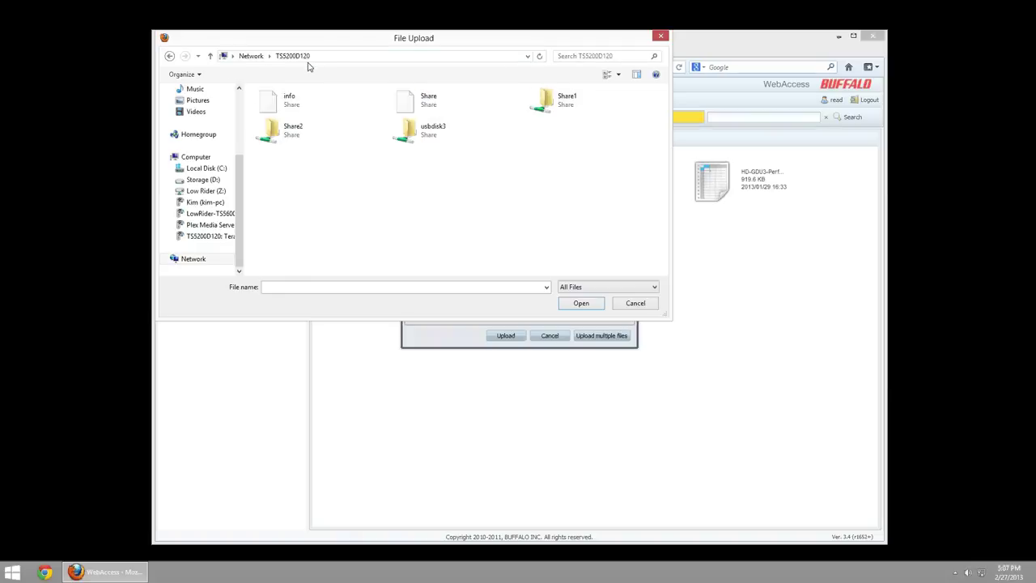
- Upload Buffalo-NAS-Comparison-2012-10-25 from the NAS's Share folder, confirming the overwrite
double_click(420, 103)
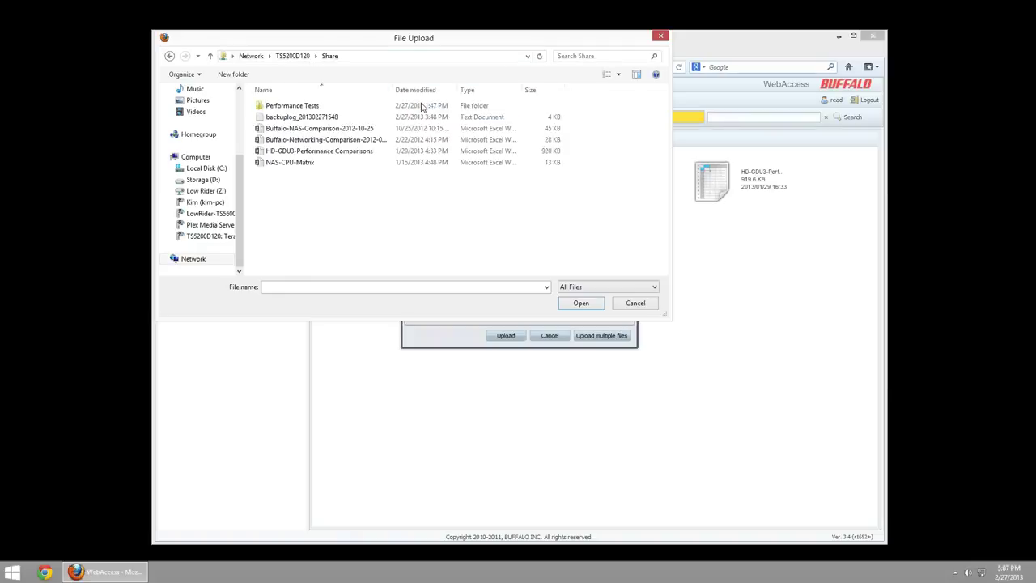
left_click(322, 129)
double_click(323, 129)
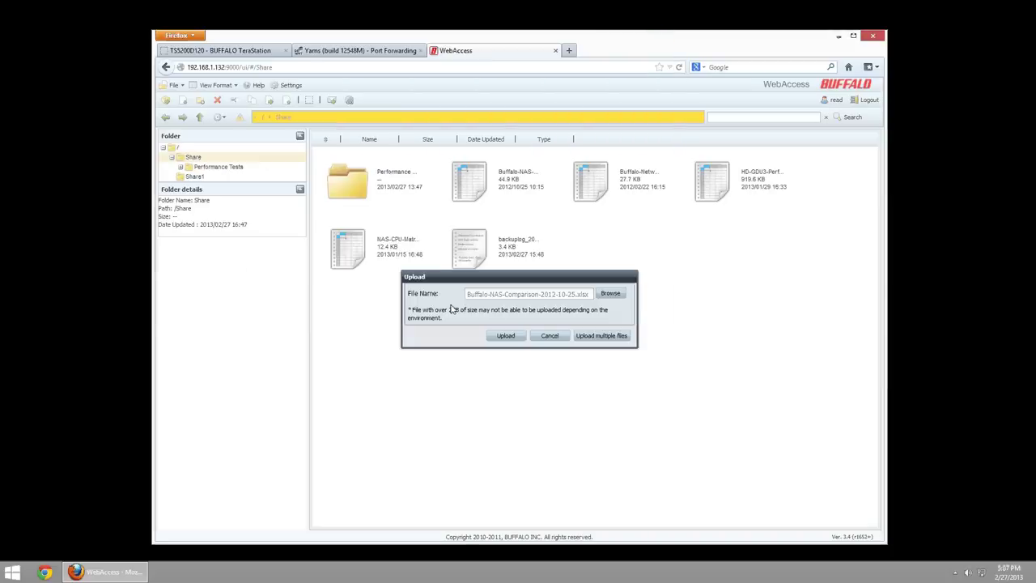
left_click(508, 338)
left_click(500, 326)
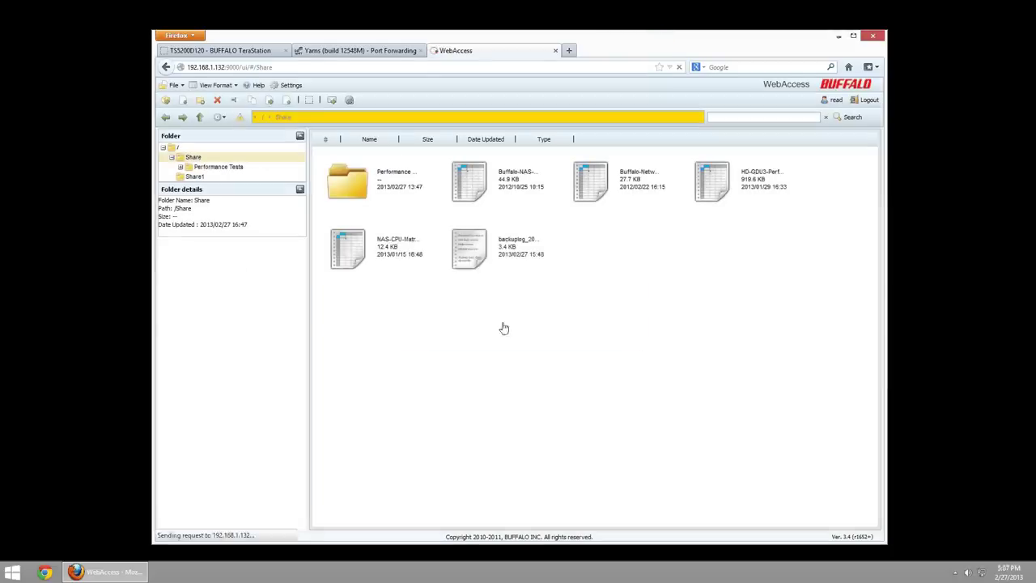
- Dismiss the upload notice and open Share1 from the top-level folders
left_click(517, 325)
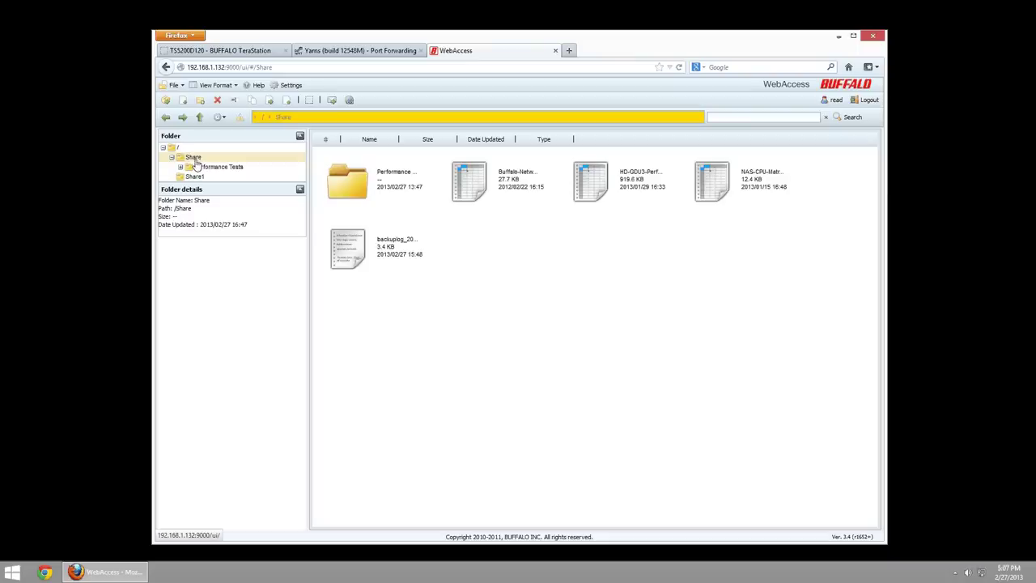
left_click(173, 157)
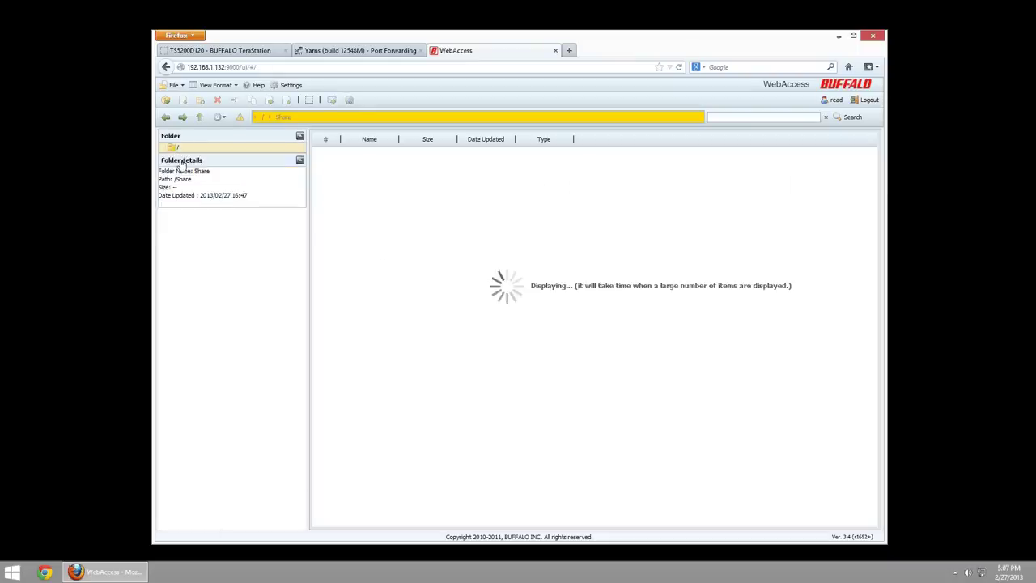
left_click(191, 166)
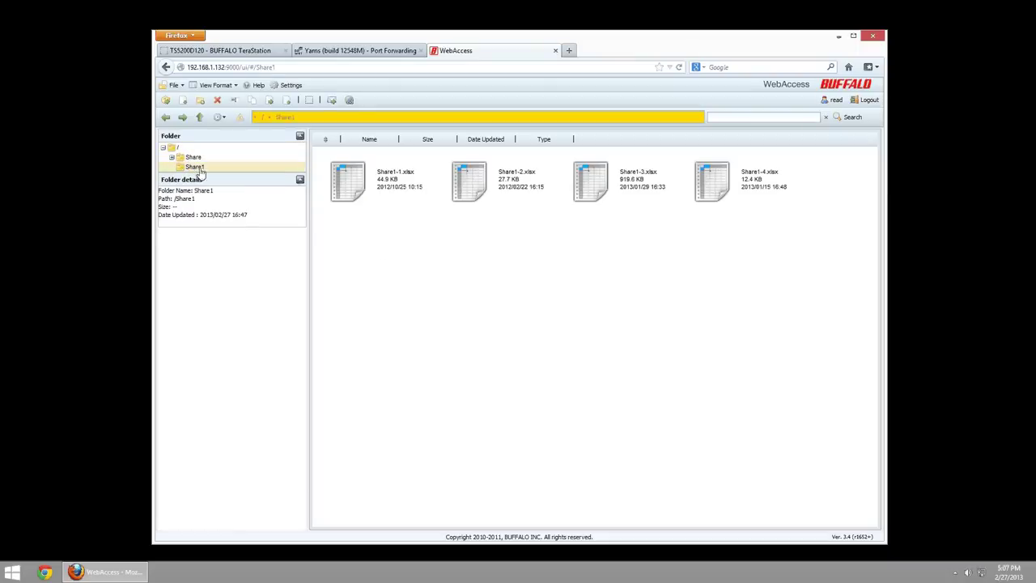
- Try uploading NAS-CPU-Matrix.xlsx into Share1 and dismiss the 'cannot be written to' error
left_click(287, 100)
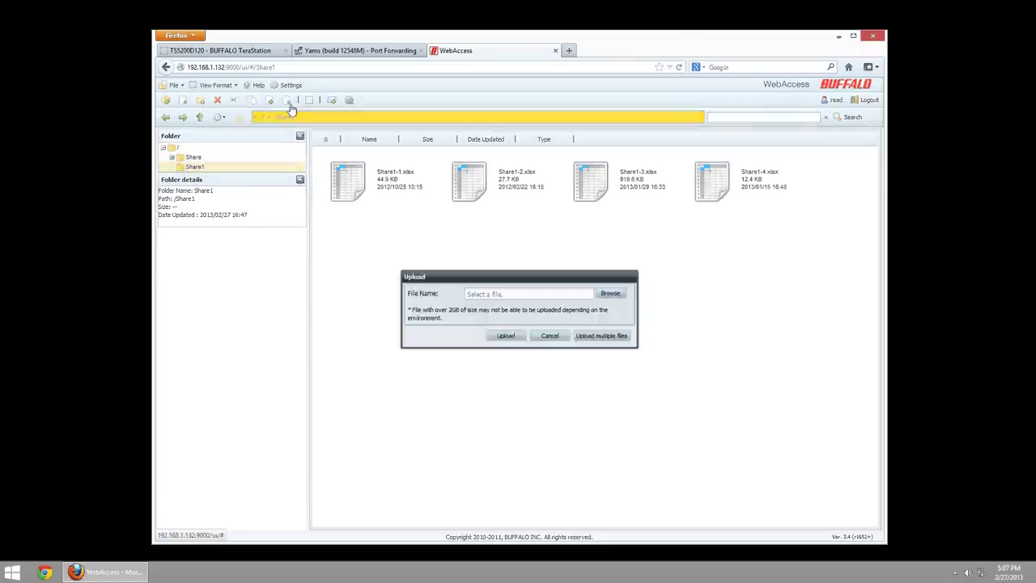
left_click(606, 293)
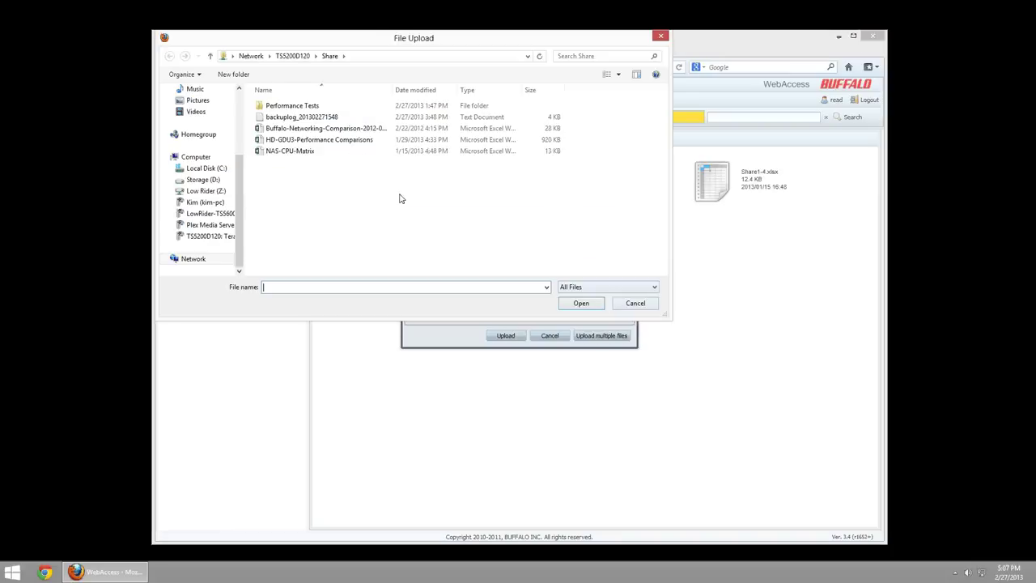
double_click(291, 152)
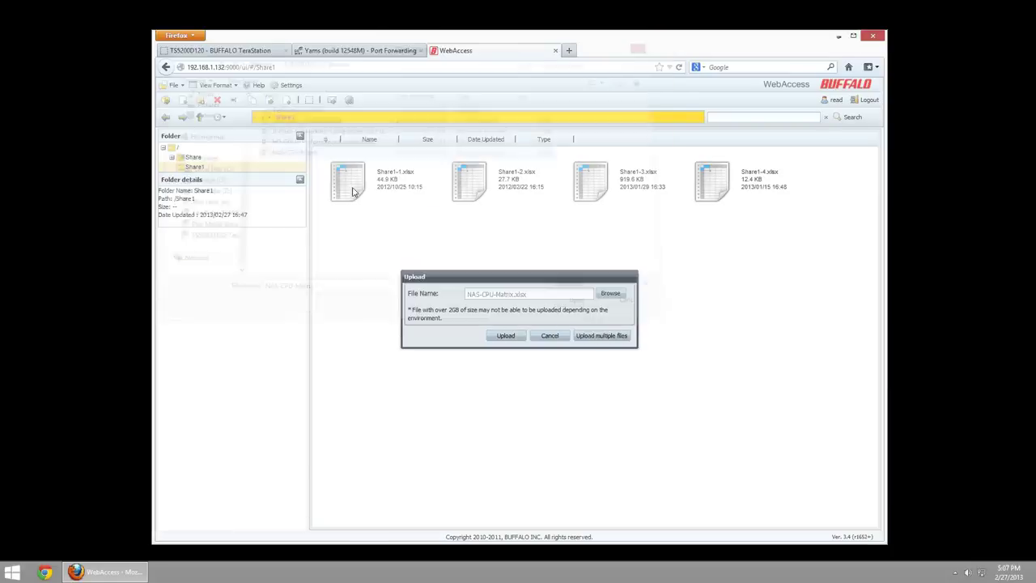
left_click(506, 336)
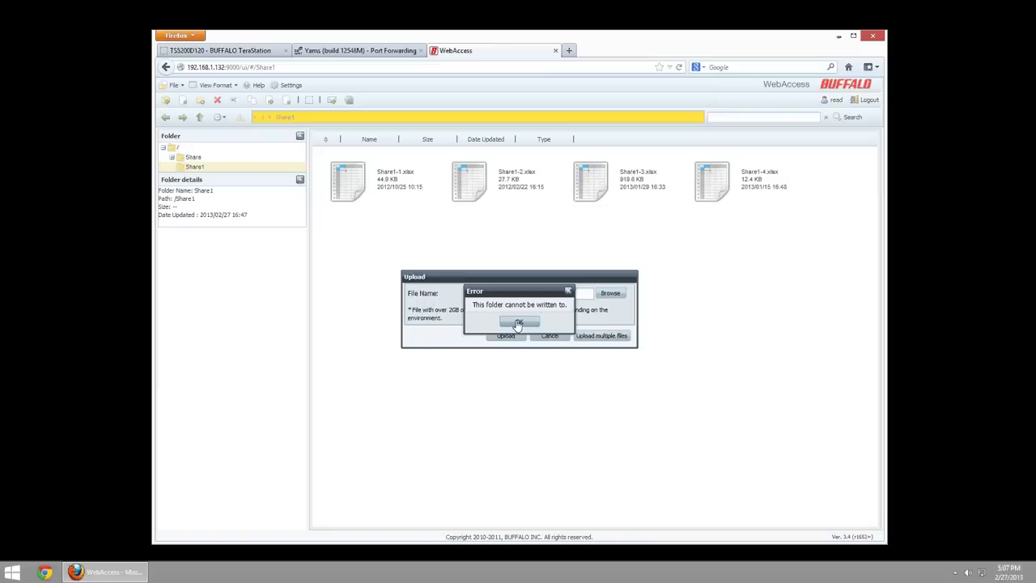
left_click(518, 323)
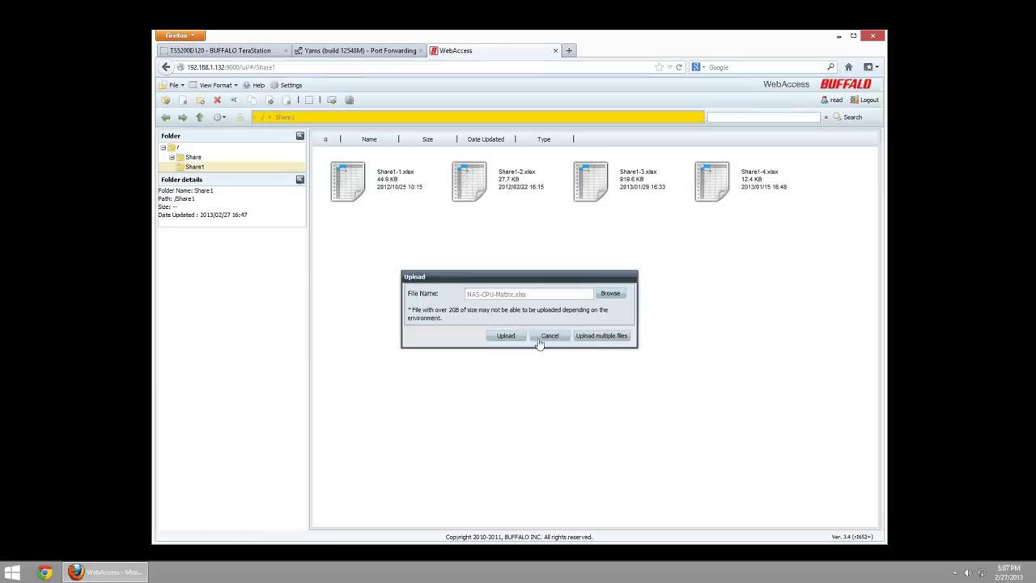
- Cancel the failed upload, then download Share1-1.xlsx and Share1-2.xlsx together as download.zip
left_click(546, 335)
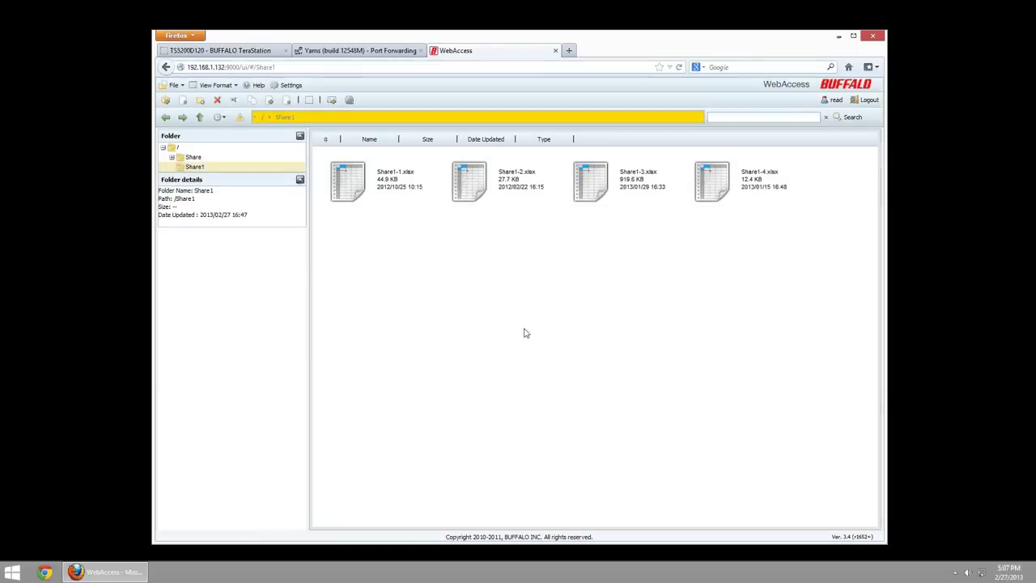
left_click(365, 192)
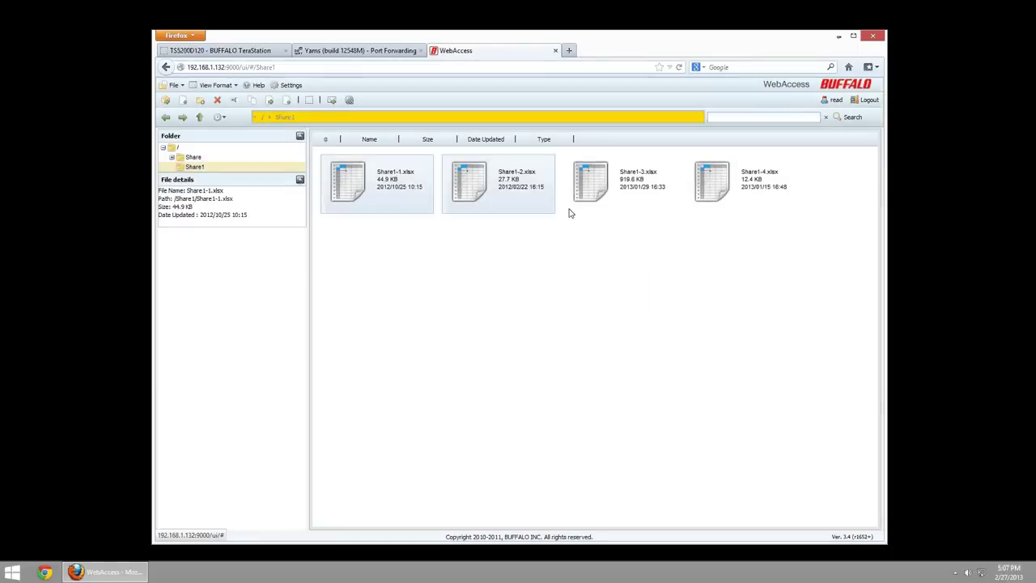
left_click_drag(683, 181, 540, 204)
left_click(676, 242)
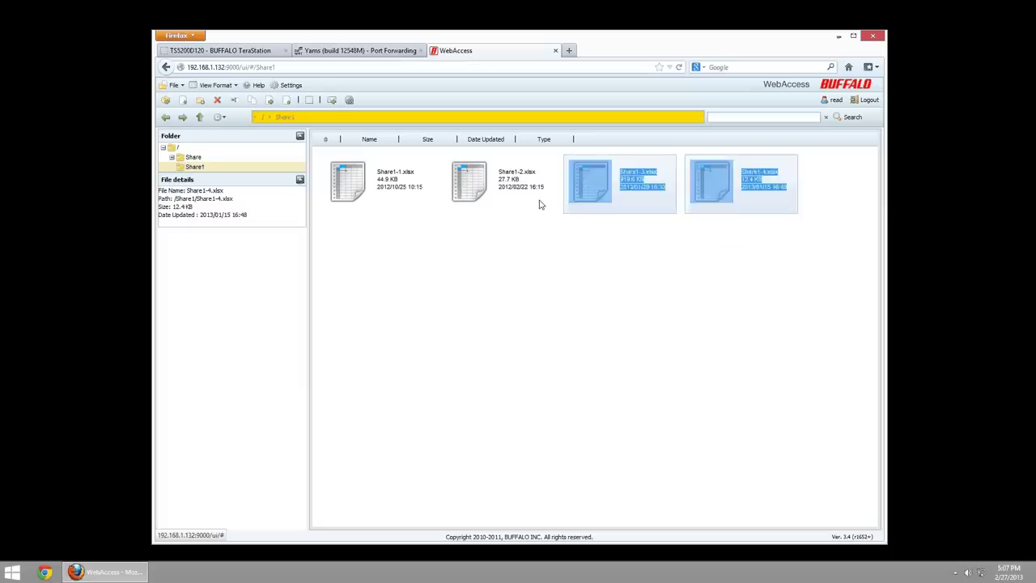
left_click(464, 196)
left_click(421, 201, "ctrl")
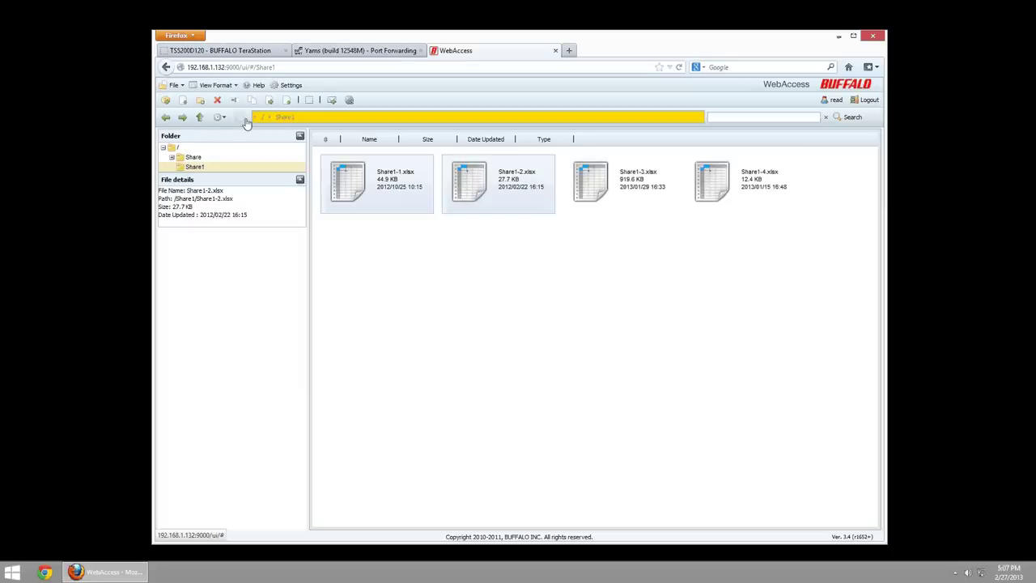
left_click(183, 101)
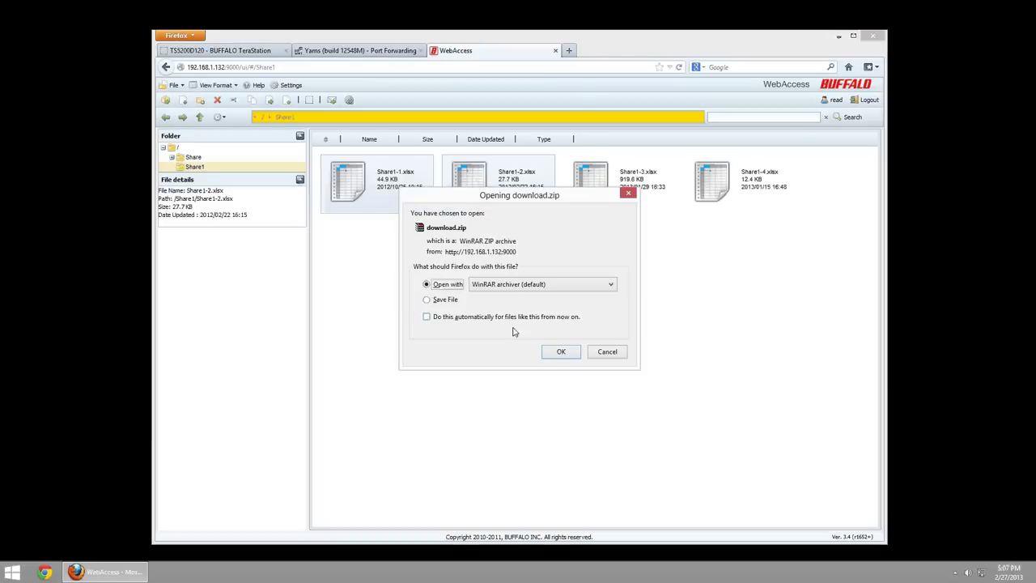
- Open download.zip in WinRAR, drill into mnt\lvm\lvm_array1\lvm101_Share\Share1 to inspect both files, then close it
left_click(560, 351)
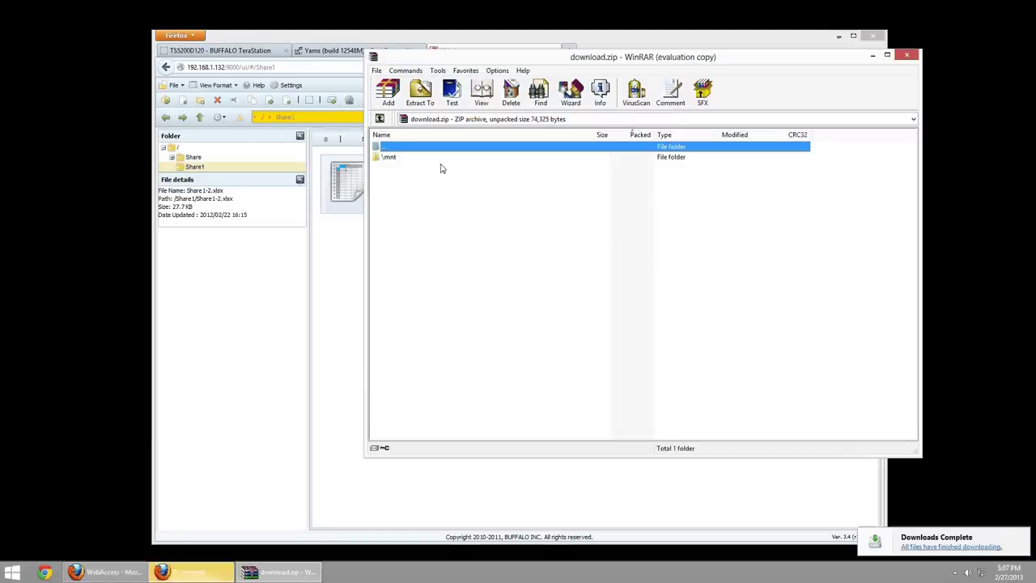
left_click(439, 163)
double_click(438, 158)
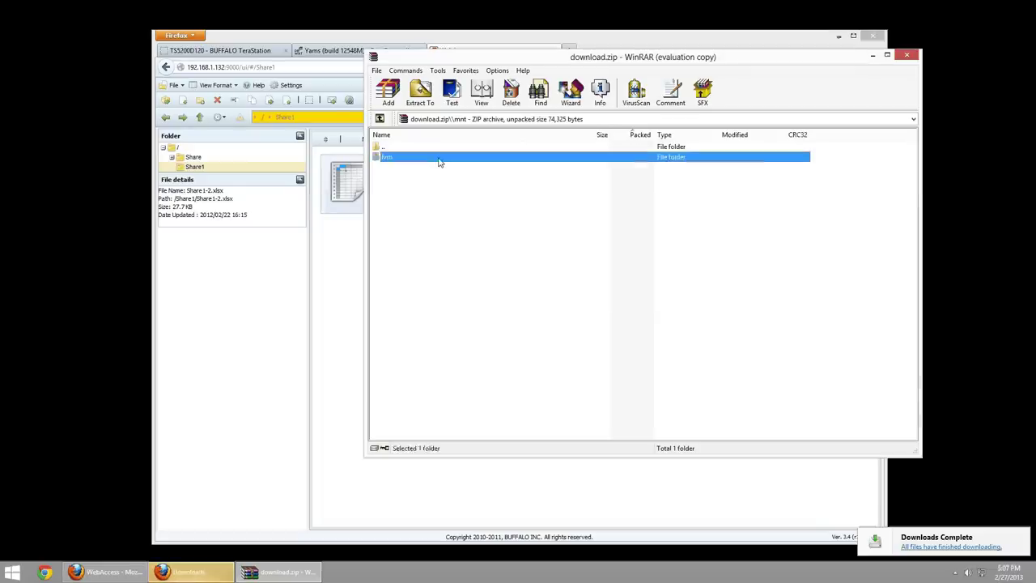
double_click(438, 158)
double_click(438, 159)
double_click(438, 158)
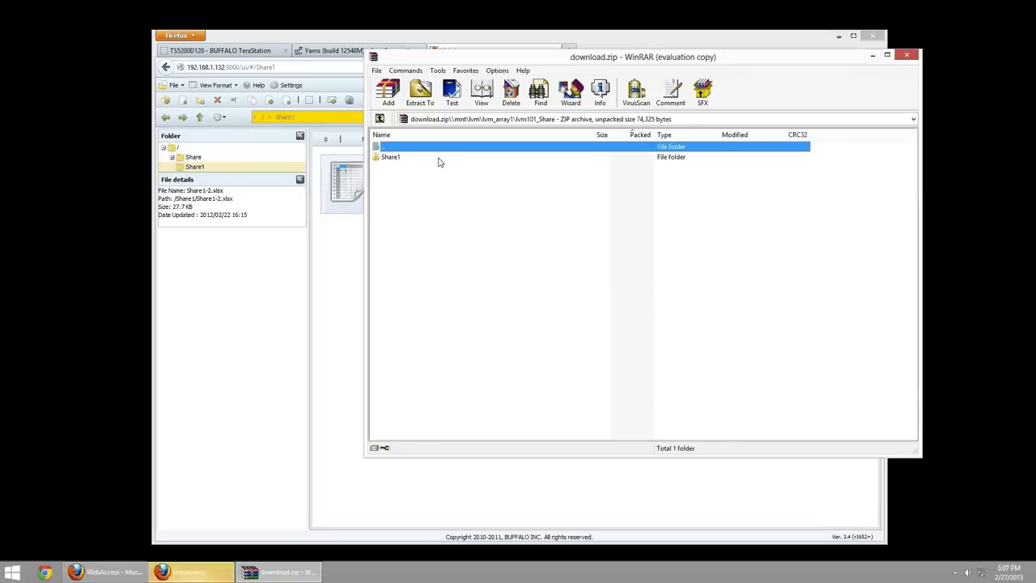
double_click(438, 159)
left_click_drag(441, 227, 398, 162)
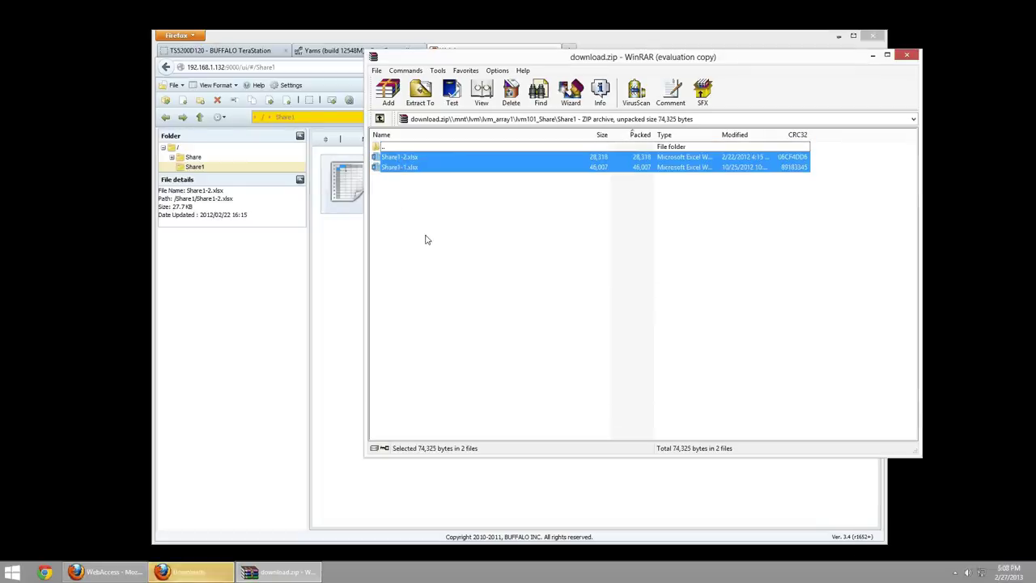
left_click(460, 228)
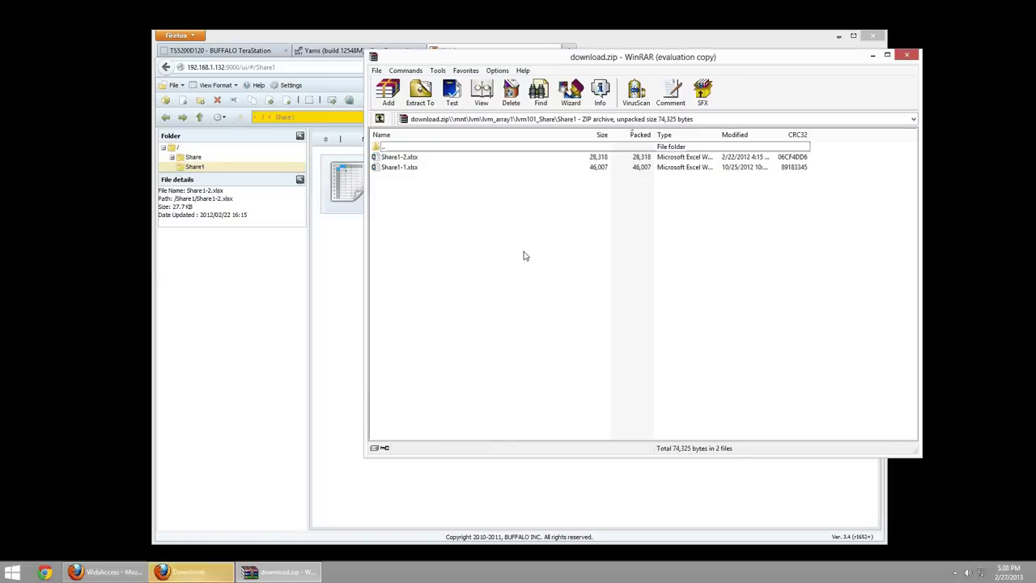
key("alt+F4")
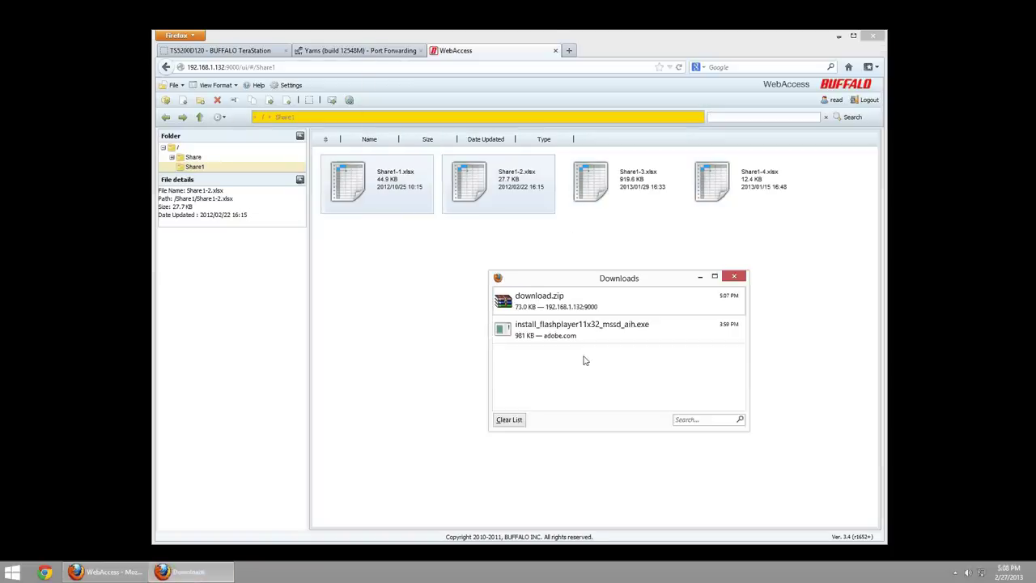
- Close Firefox's Downloads window, log out of WebAccess and acknowledge the logout notice
key("alt+F4")
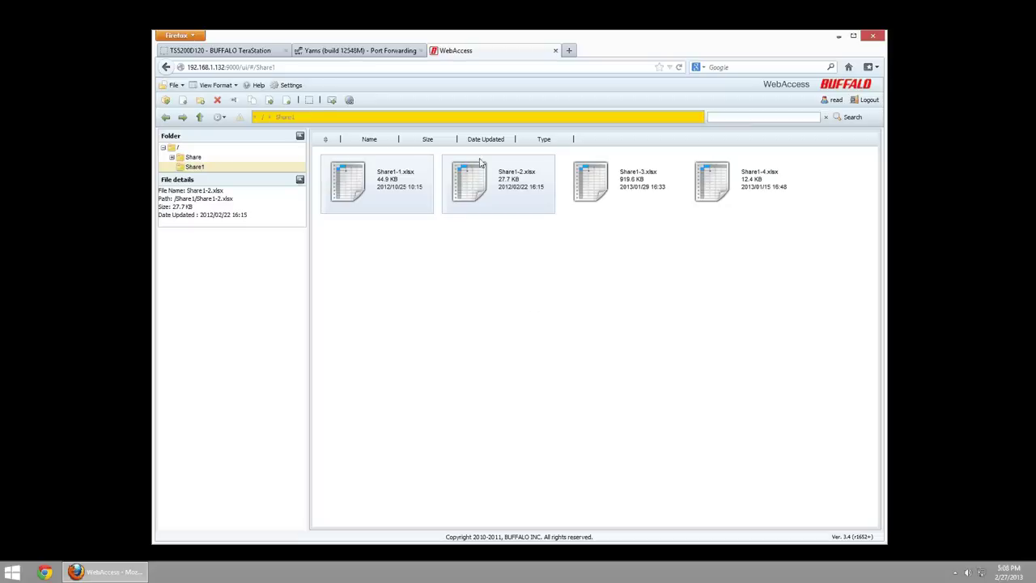
left_click(869, 100)
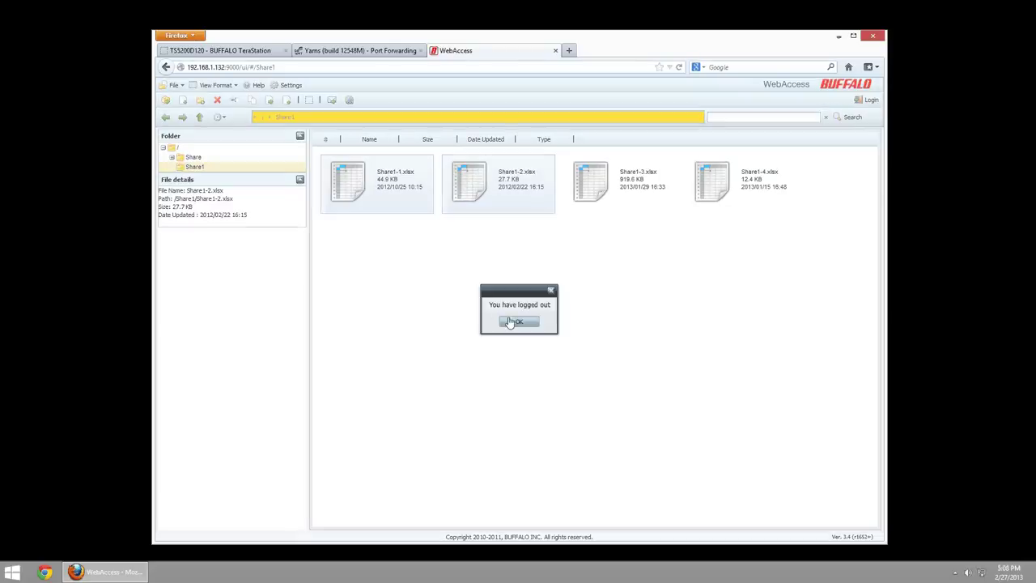
left_click(510, 322)
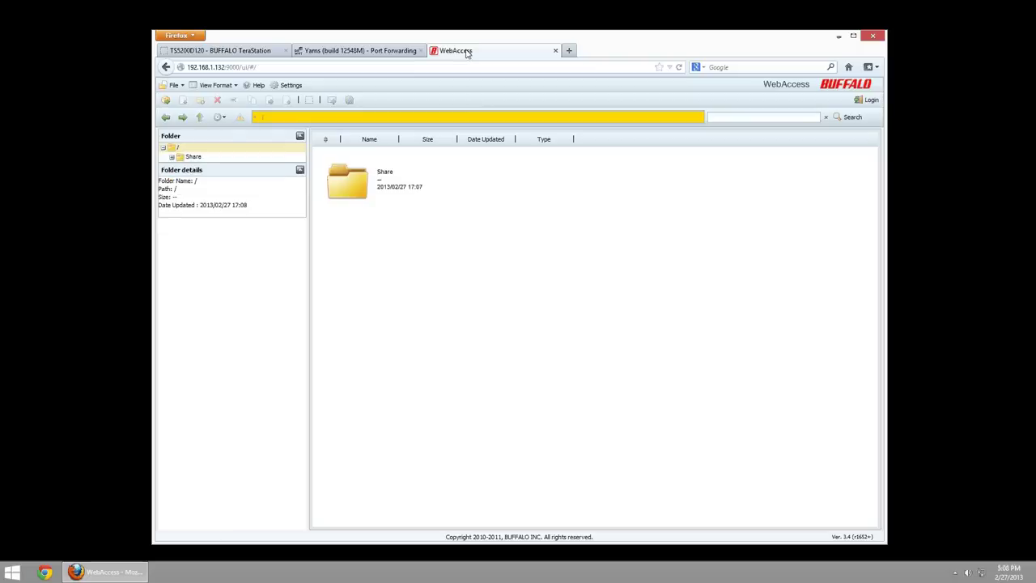
- Log back in to WebAccess with the read/write account's user name and password
left_click(864, 104)
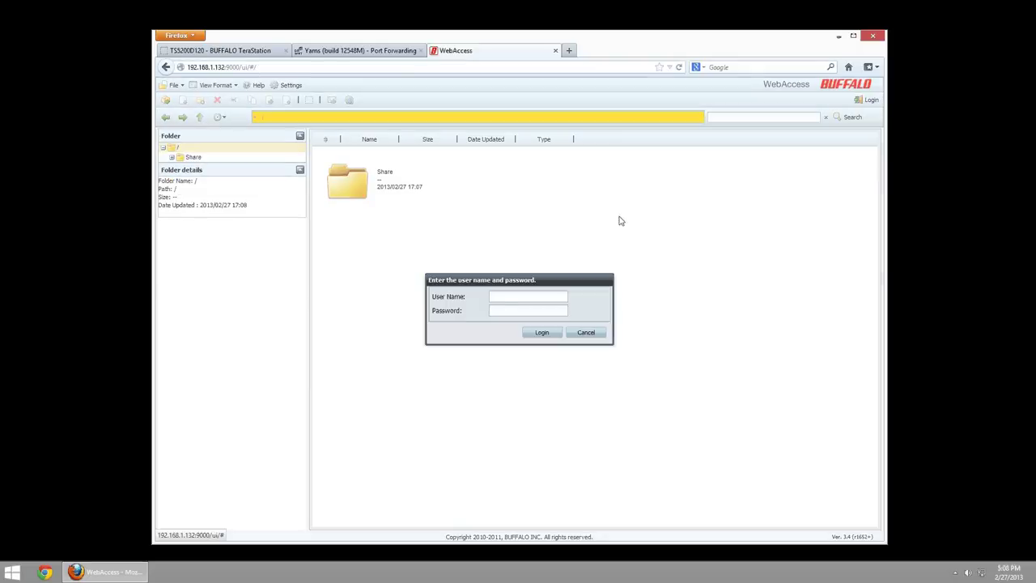
left_click(502, 297)
type("readwrite")
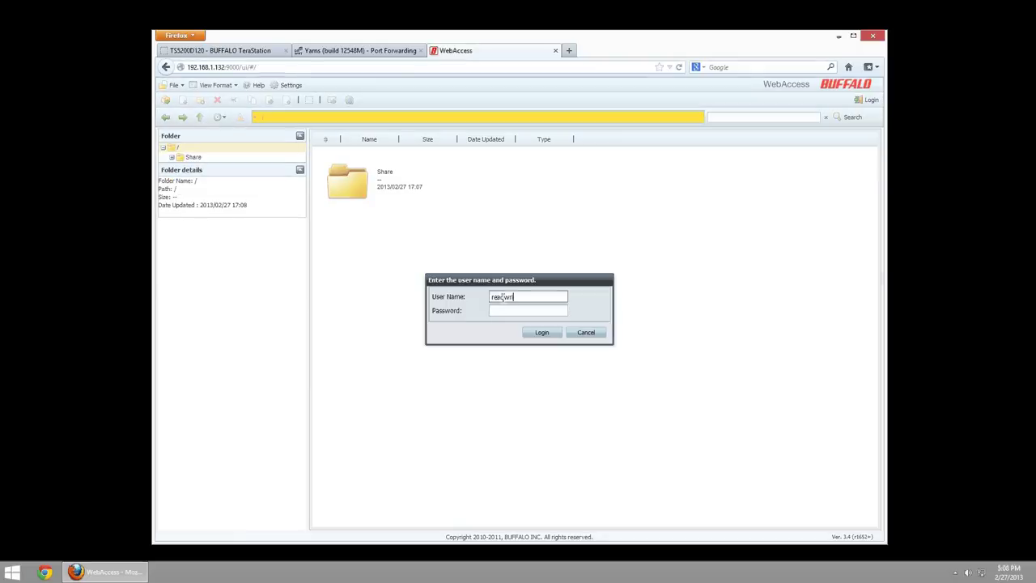
key("Tab")
type("********")
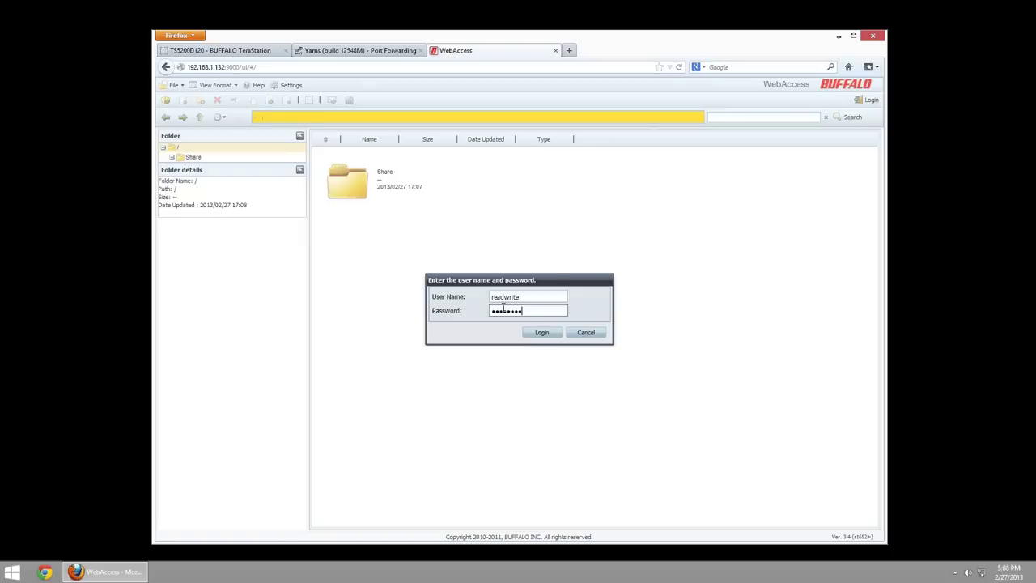
left_click(537, 333)
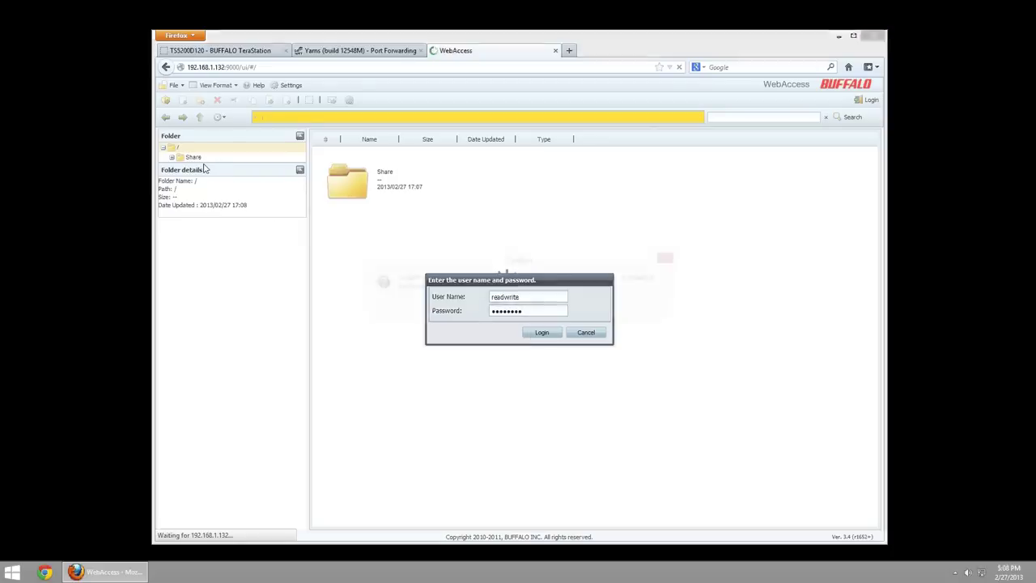
left_click(494, 304)
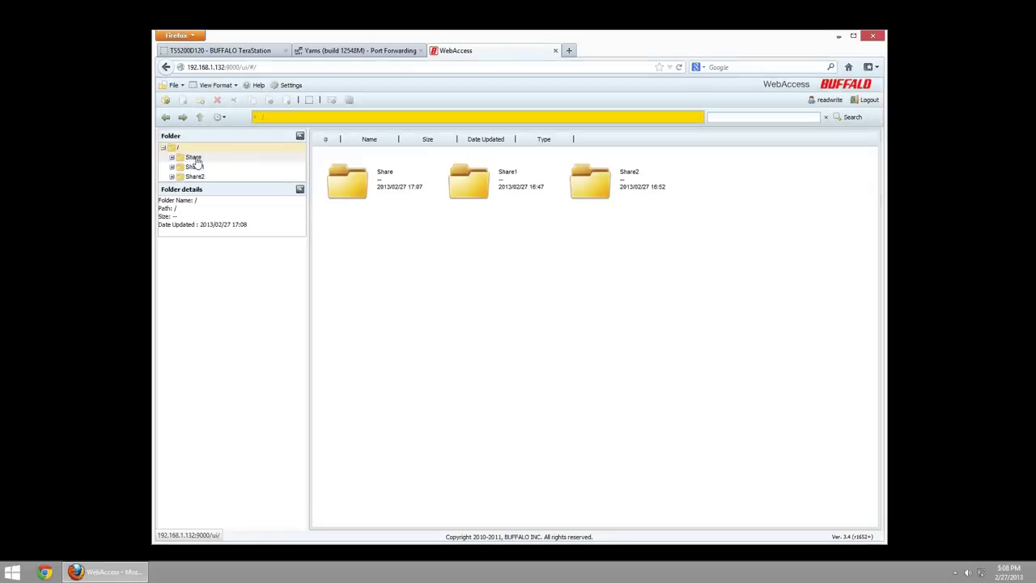
- Browse Share, Performance Tests, Share1 and Share2, ending on Share2's Test ReadWrite file
left_click(200, 166)
left_click(199, 176)
left_click(196, 158)
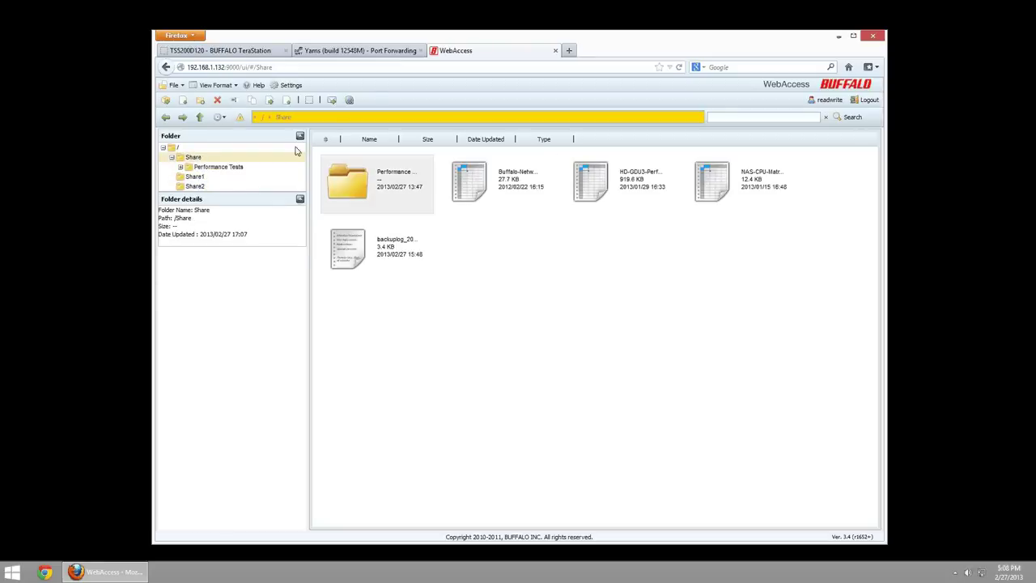
left_click(402, 174)
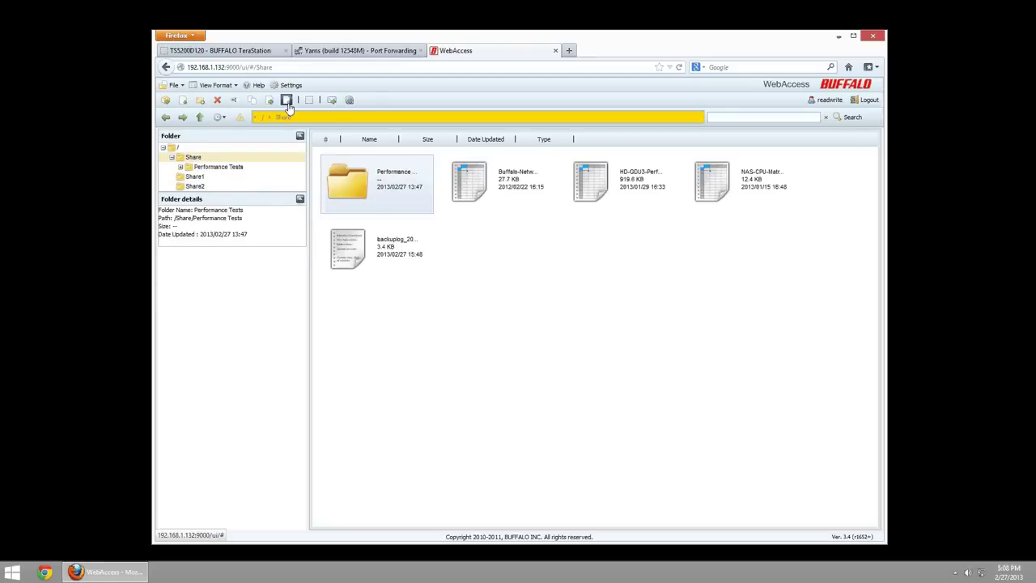
left_click(218, 168)
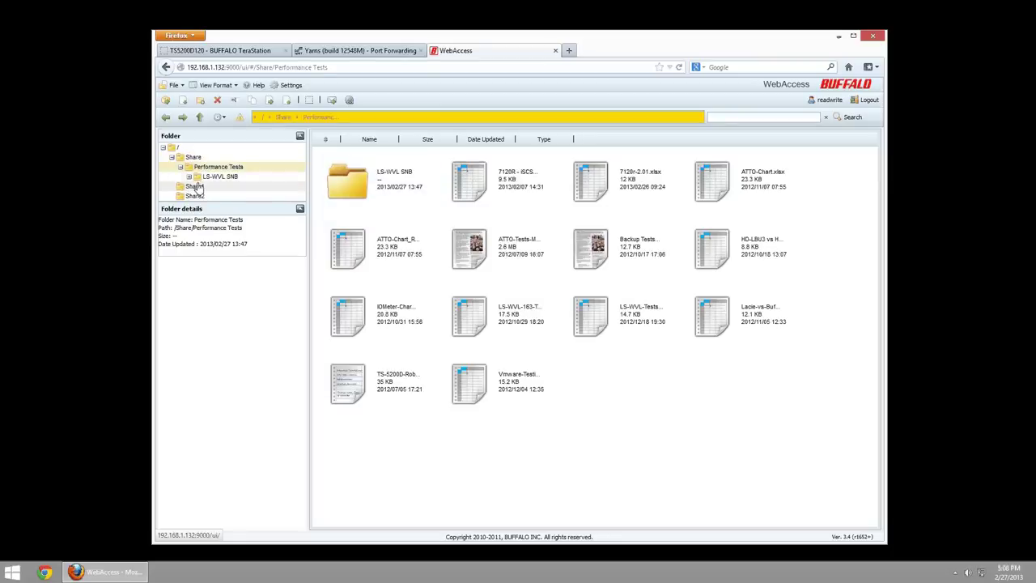
left_click(198, 186)
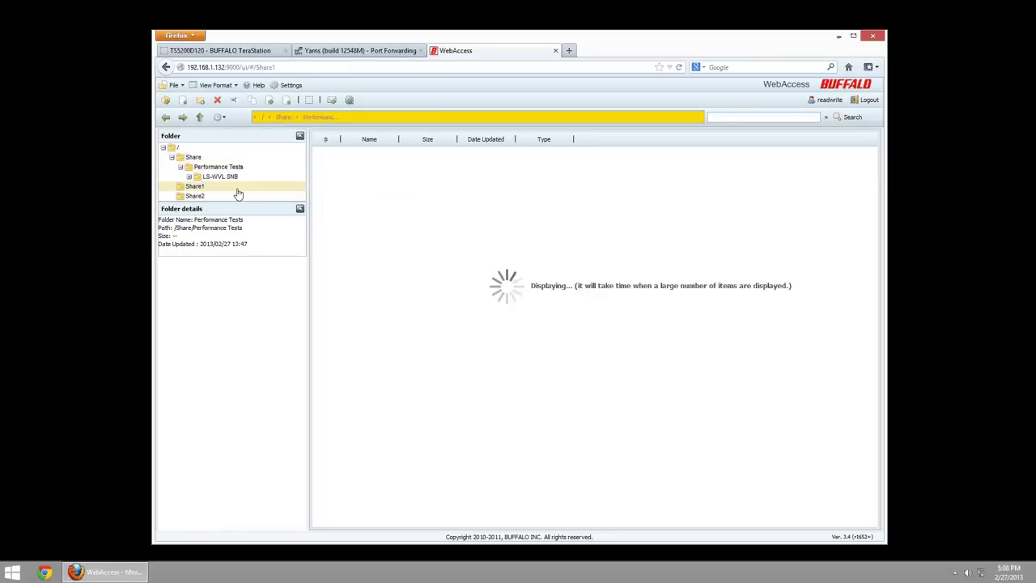
left_click(378, 176)
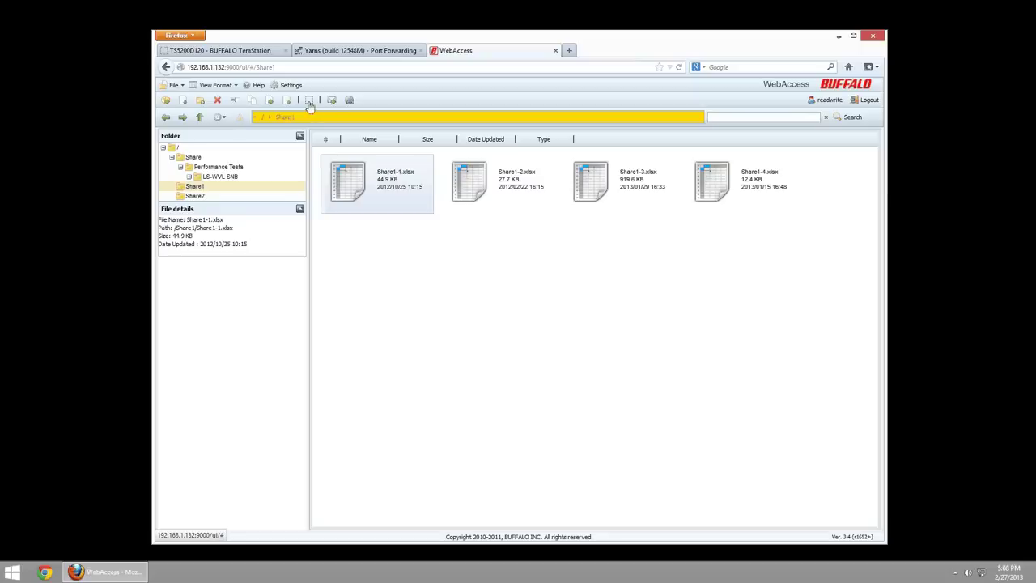
left_click(194, 196)
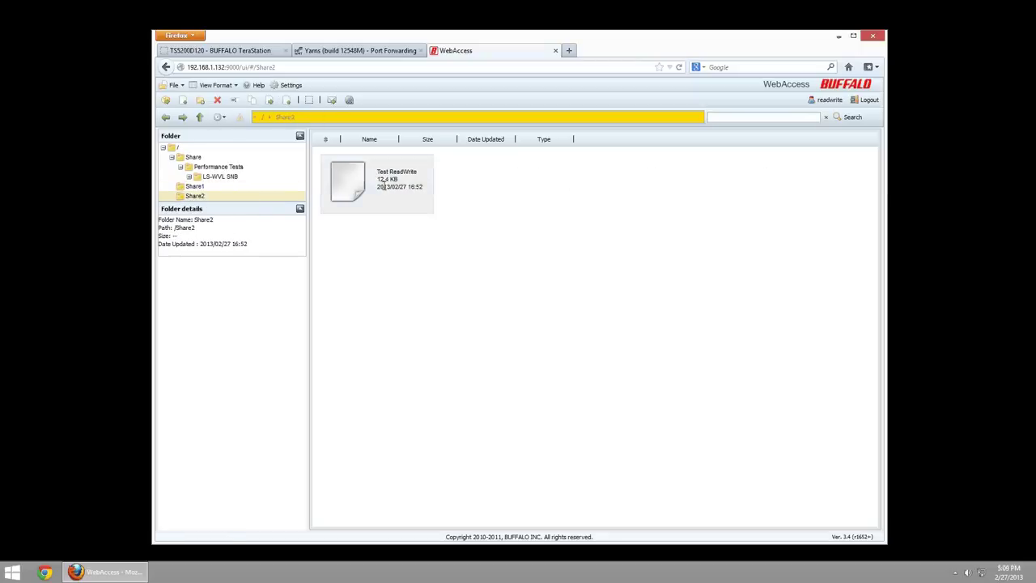
left_click(415, 208)
left_click(287, 100)
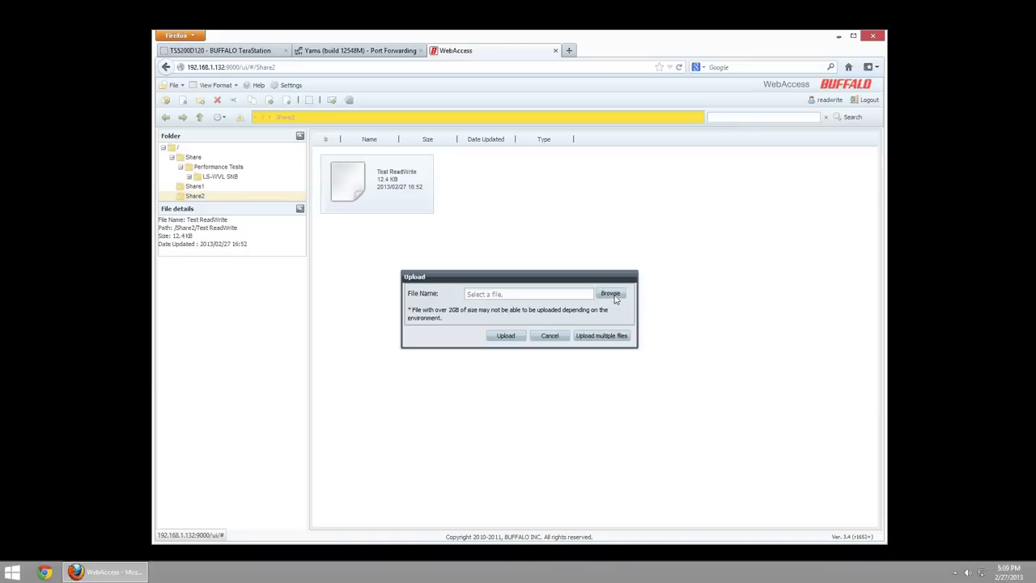
- Upload NAS-CPU-Matrix.xlsx into Share2 and dismiss the confirmation
left_click(615, 298)
left_click(287, 151)
double_click(287, 151)
left_click(504, 335)
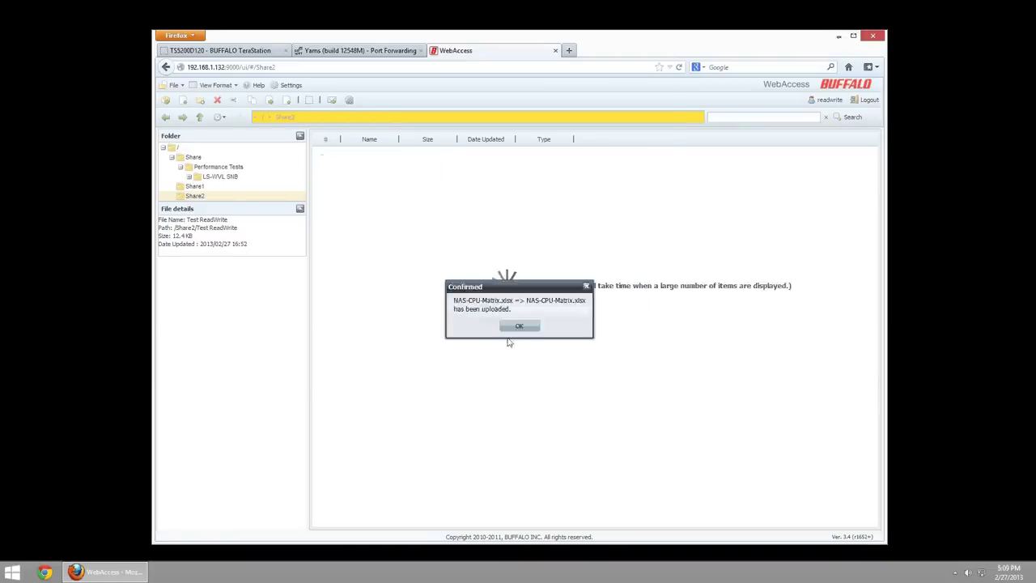
left_click(519, 326)
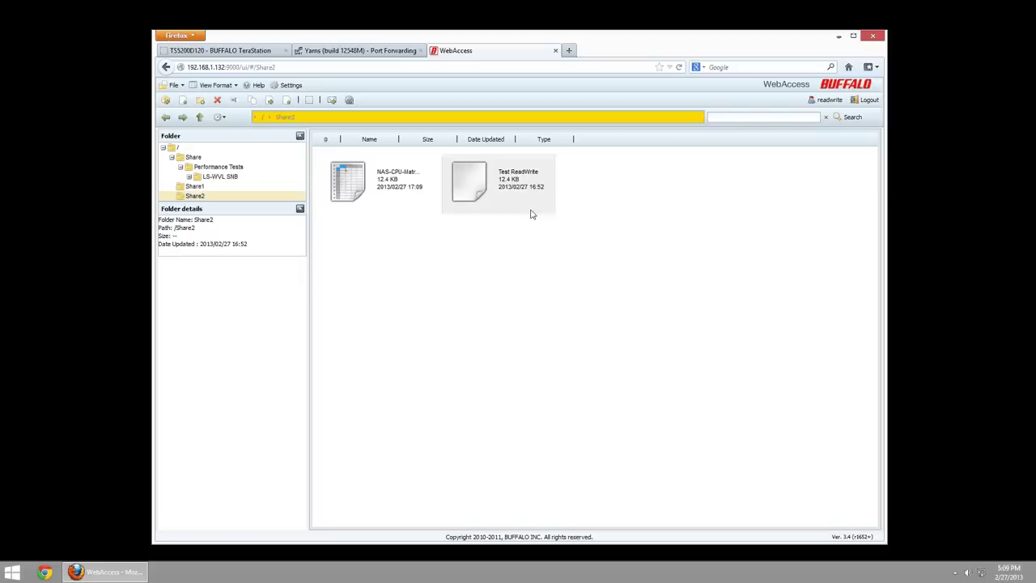
- Open Share1 and upload NAS-CPU-Matrix.xlsx into it as well
left_click(195, 187)
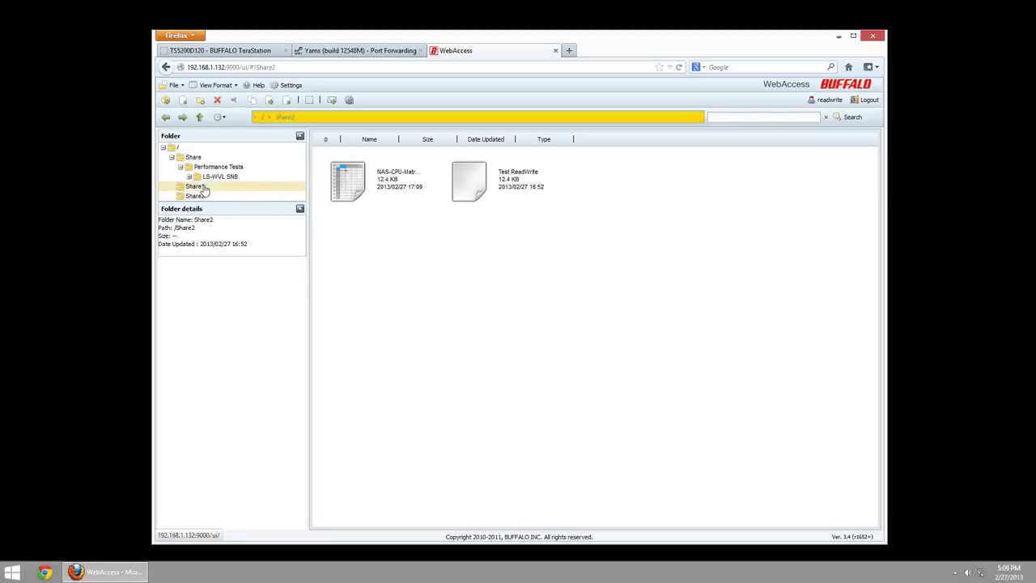
left_click(287, 100)
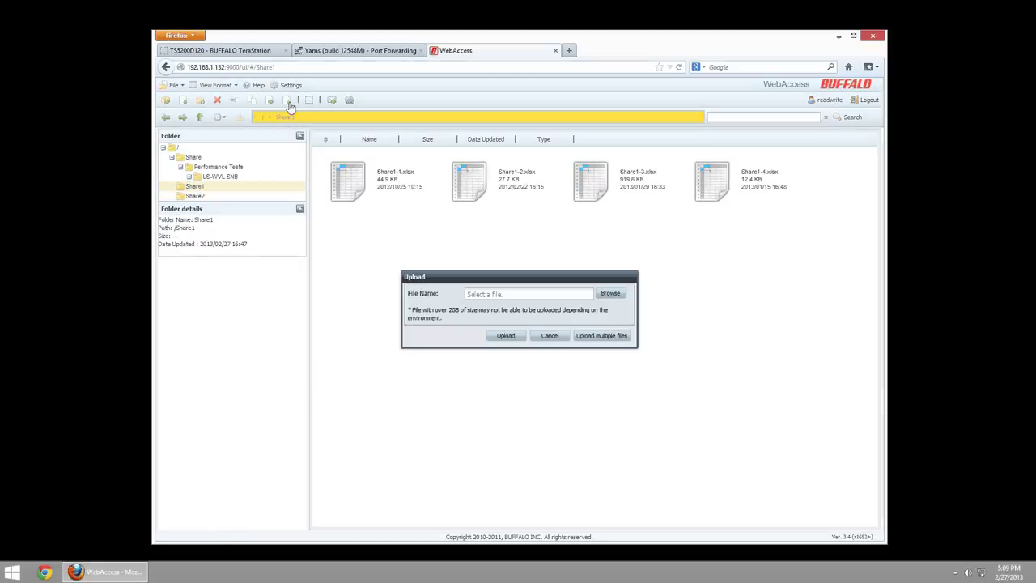
left_click(599, 293)
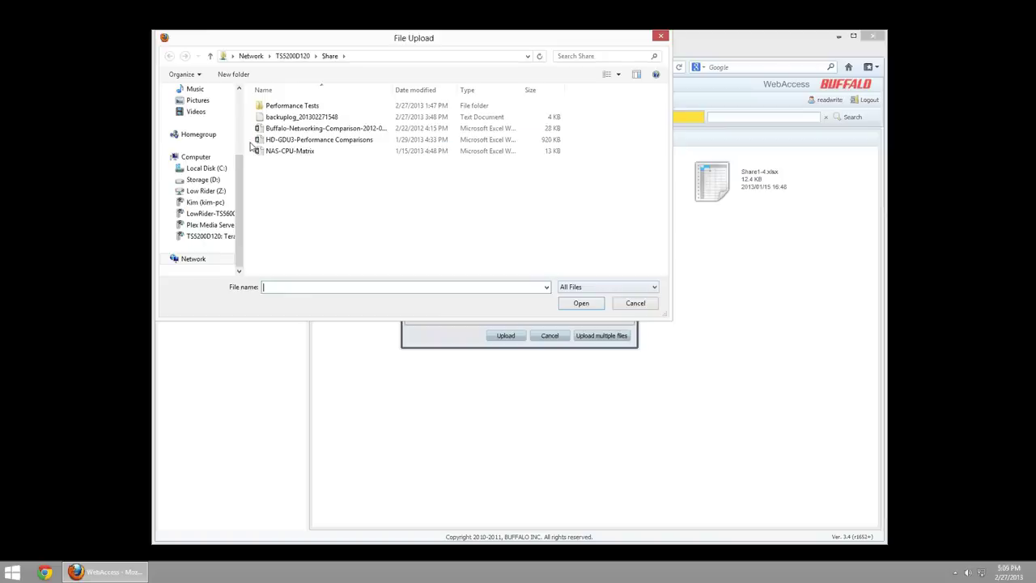
double_click(278, 151)
left_click(502, 335)
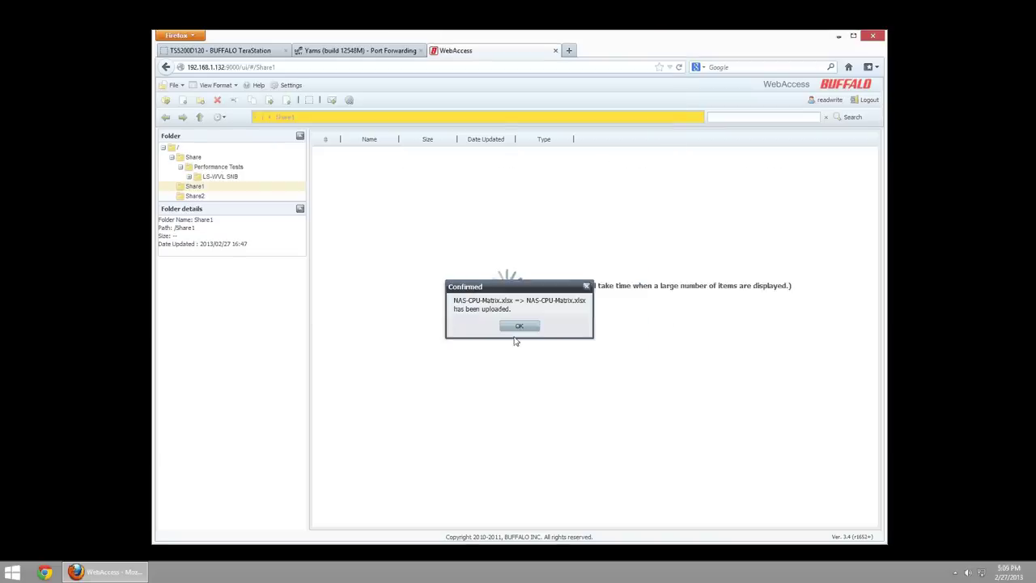
left_click(517, 327)
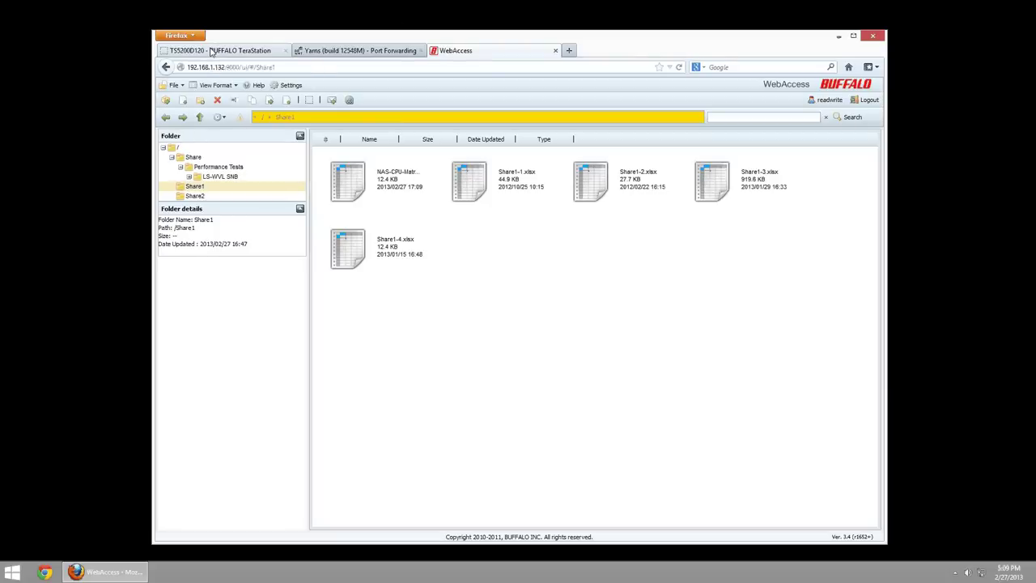
- Look up the public IP 72.182.82.72 and enter 72.182.82.72:8080 in a new tab
key("ctrl+t")
type("what")
type(" is my i")
type("P")
key("Return")
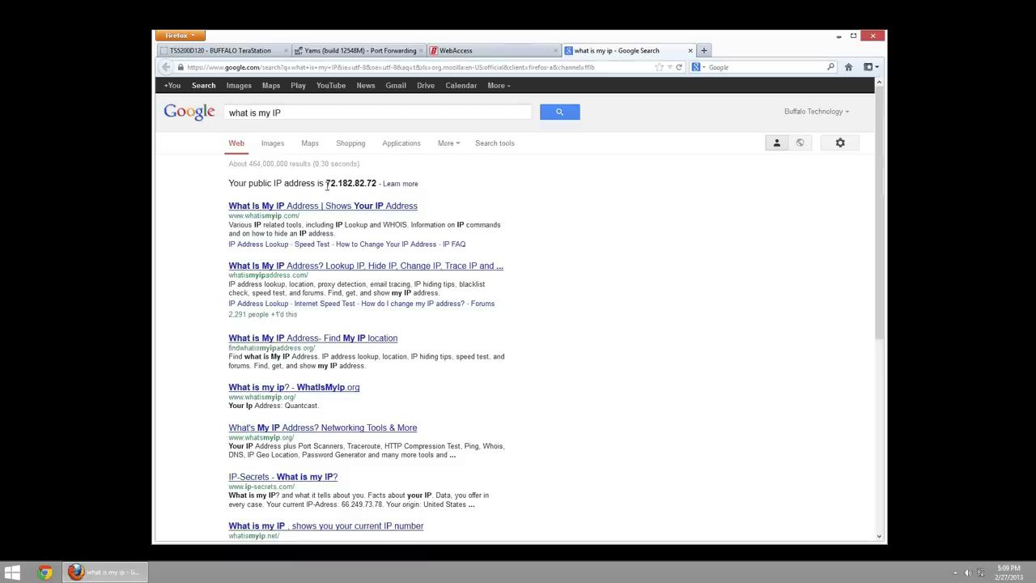
left_click_drag(326, 185, 376, 185)
key("ctrl+c")
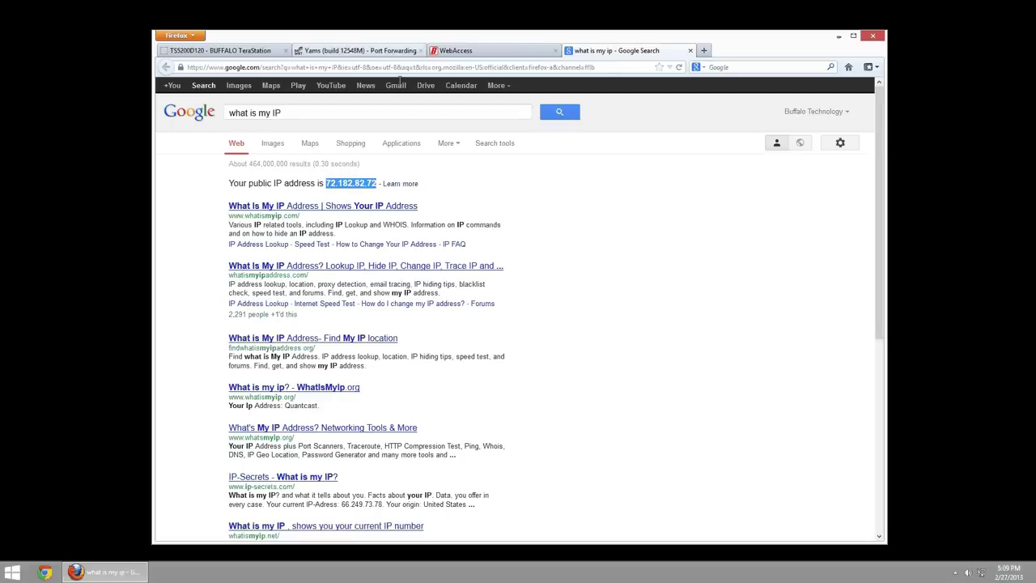
key("ctrl+t")
key("ctrl+v")
type(":8080")
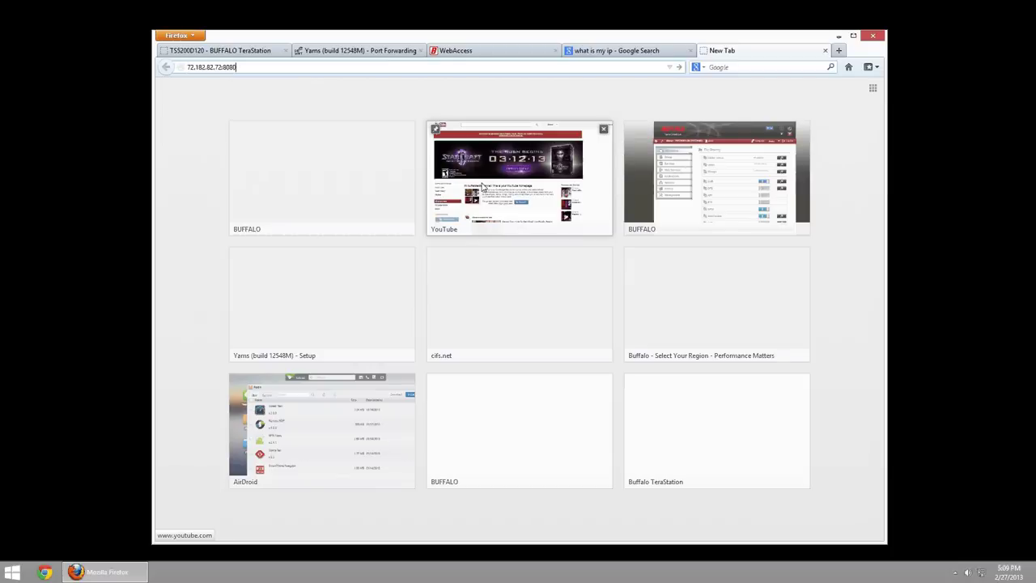
key("Return")
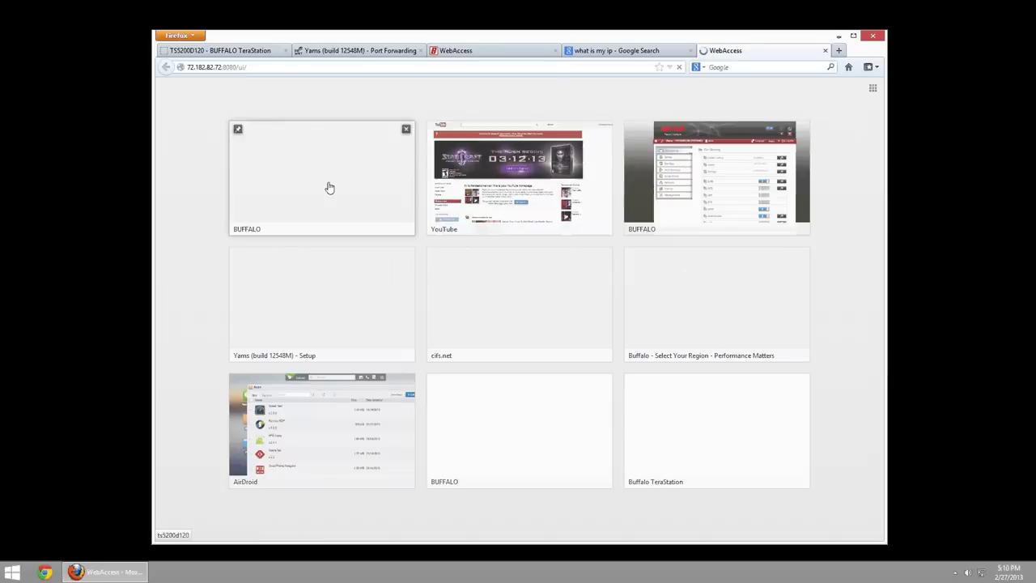
left_click(263, 68)
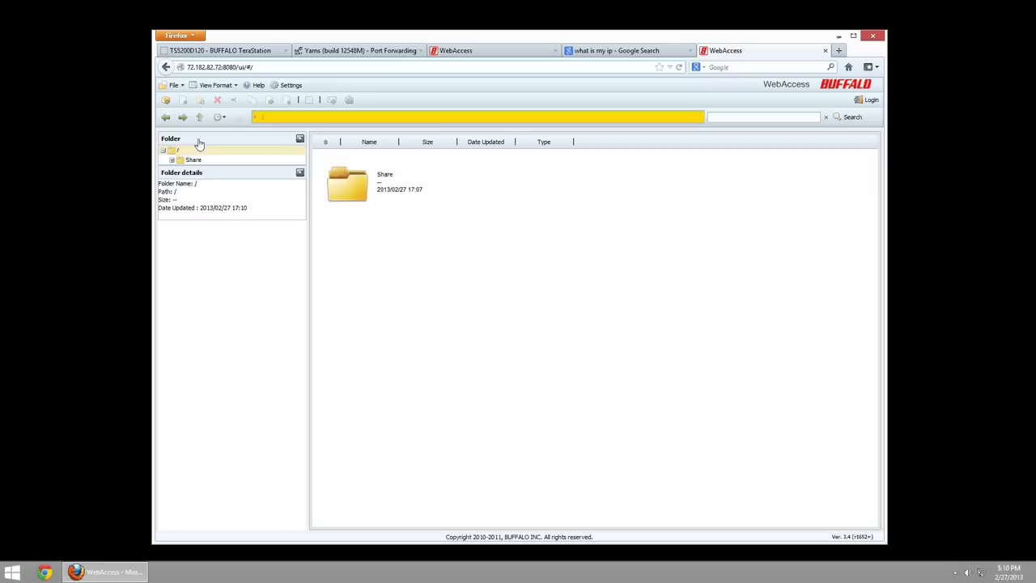
left_click(171, 161)
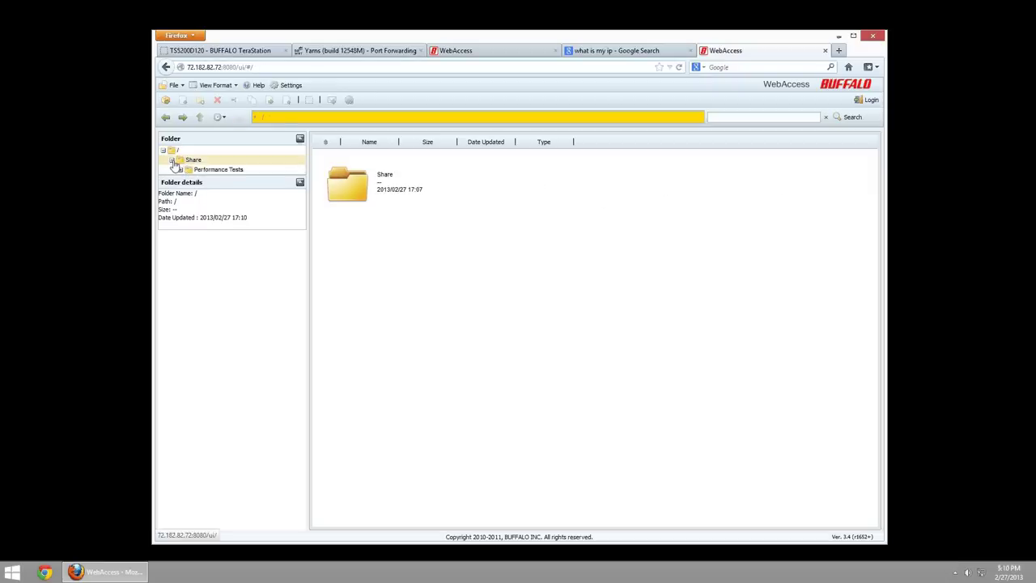
left_click(180, 161)
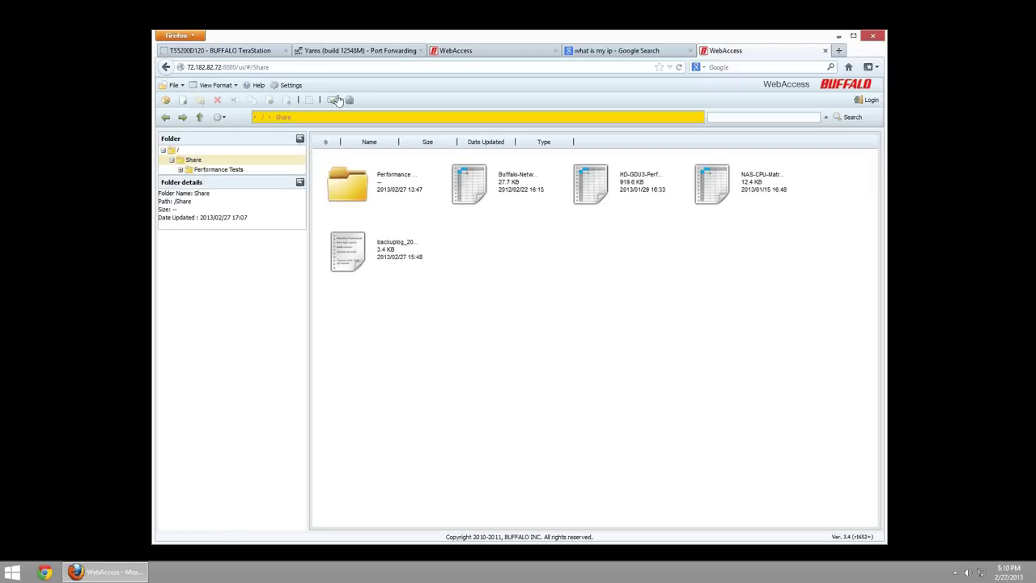
left_click(179, 67)
left_click(243, 70)
- Sign in with the read/write account, then browse Performance Tests, Share1 and Share2
left_click(867, 99)
left_click(512, 297)
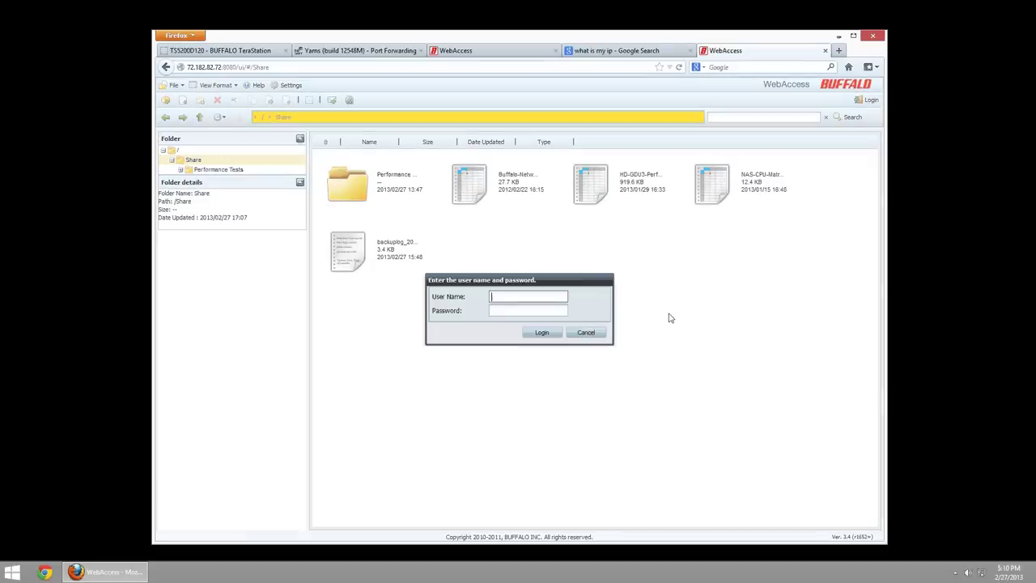
type("weadwrite")
key("Tab")
type("********")
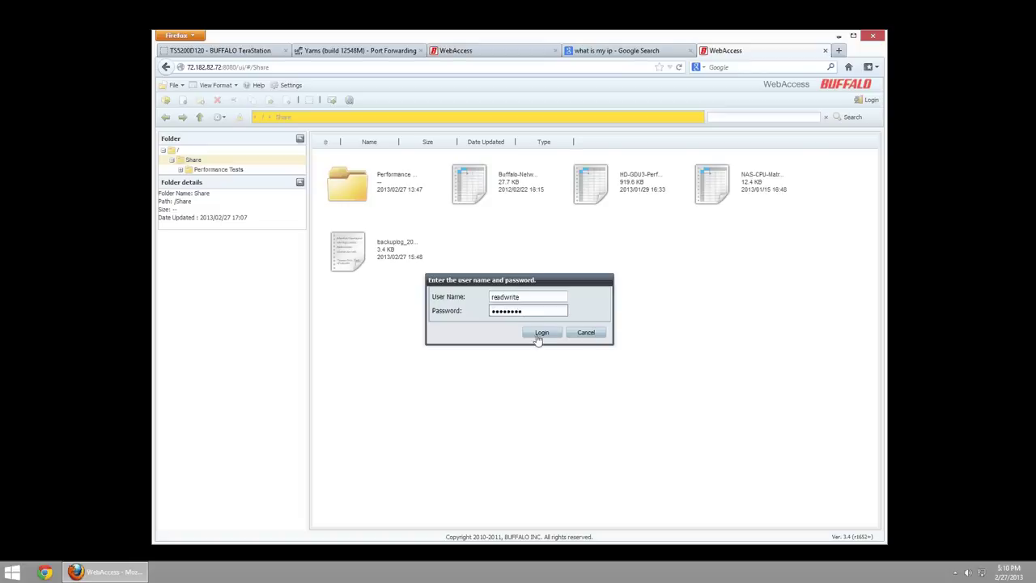
left_click(536, 335)
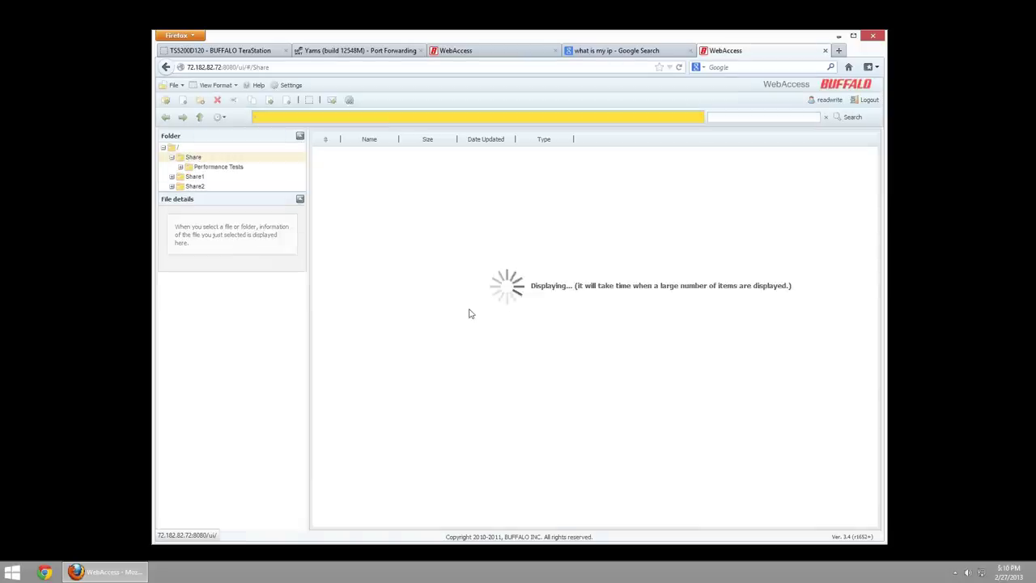
left_click(217, 166)
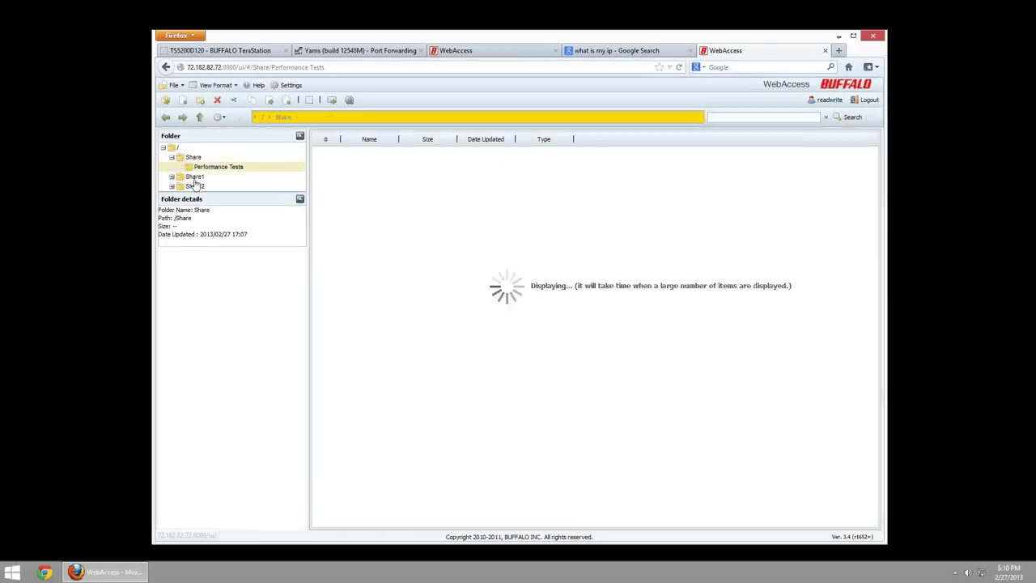
left_click(194, 186)
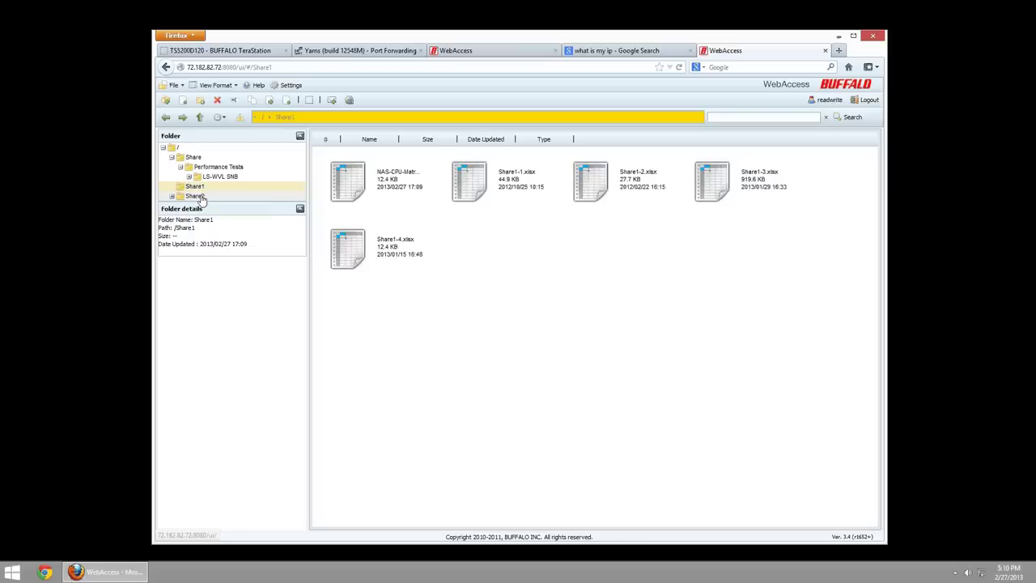
left_click(269, 197)
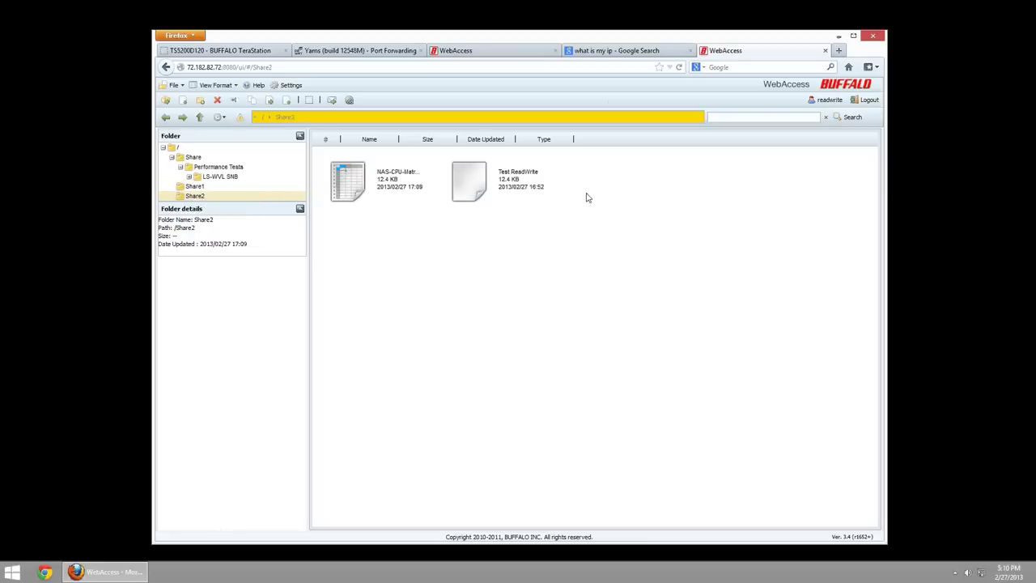
- Turn WebAccess off in the admin page and verify the remote WebAccess folder returns an error
left_click(231, 48)
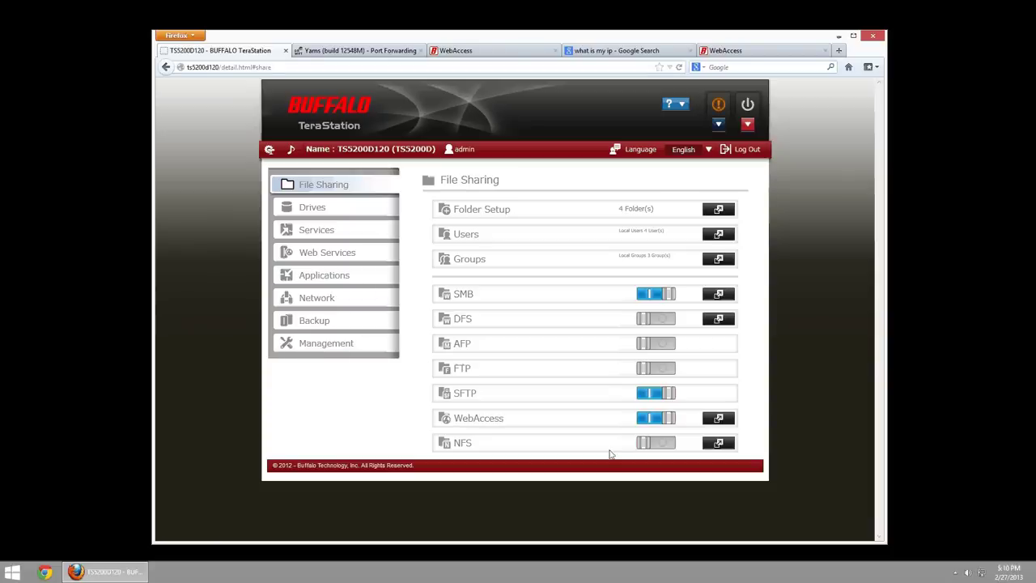
left_click(660, 424)
left_click(720, 51)
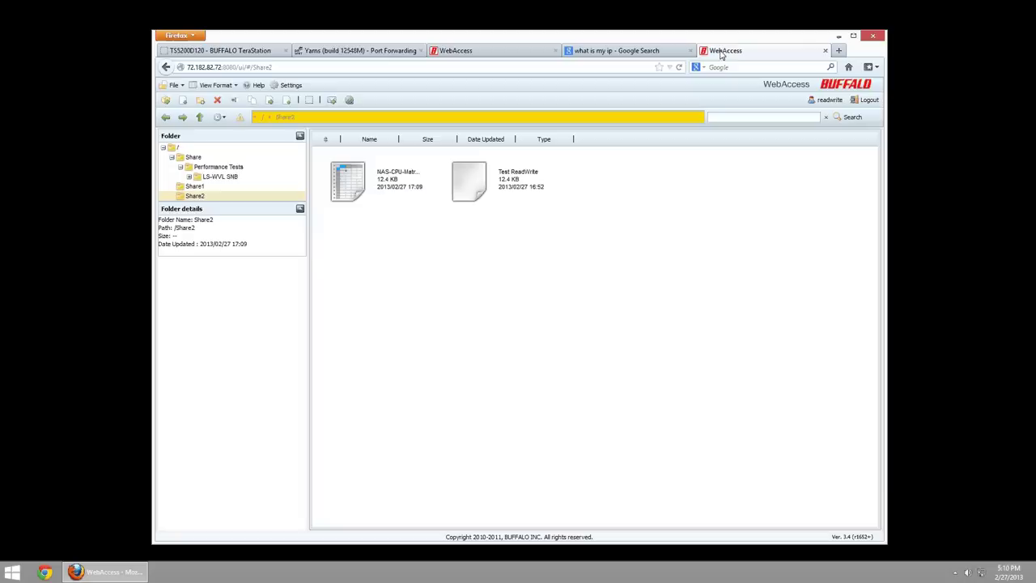
left_click(214, 167)
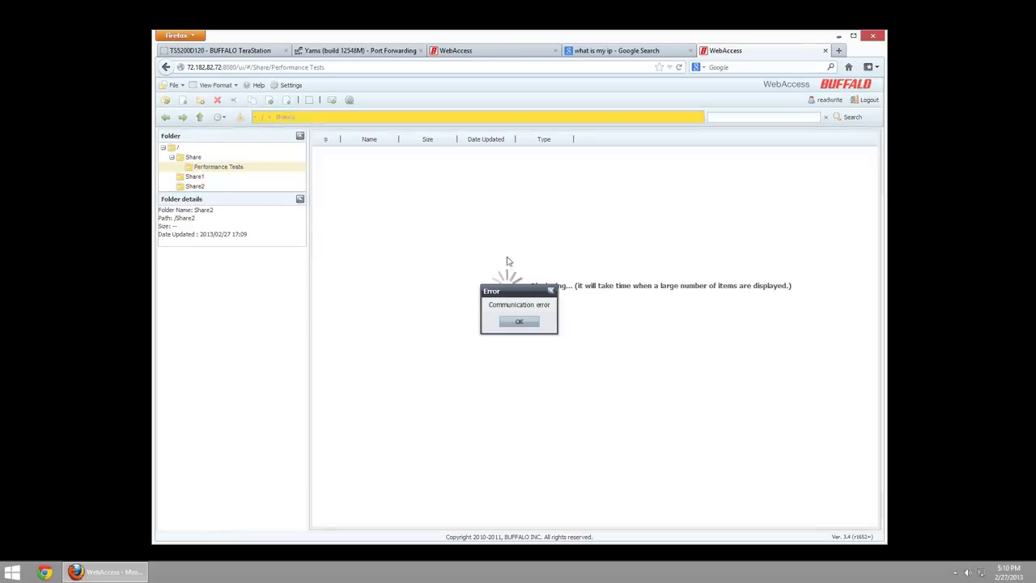
left_click(524, 327)
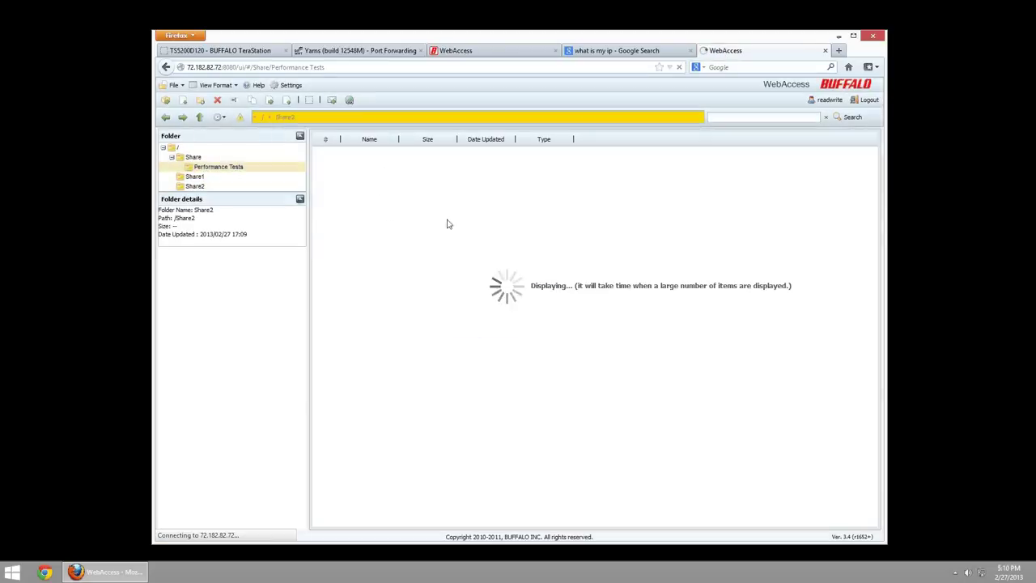
left_click(240, 52)
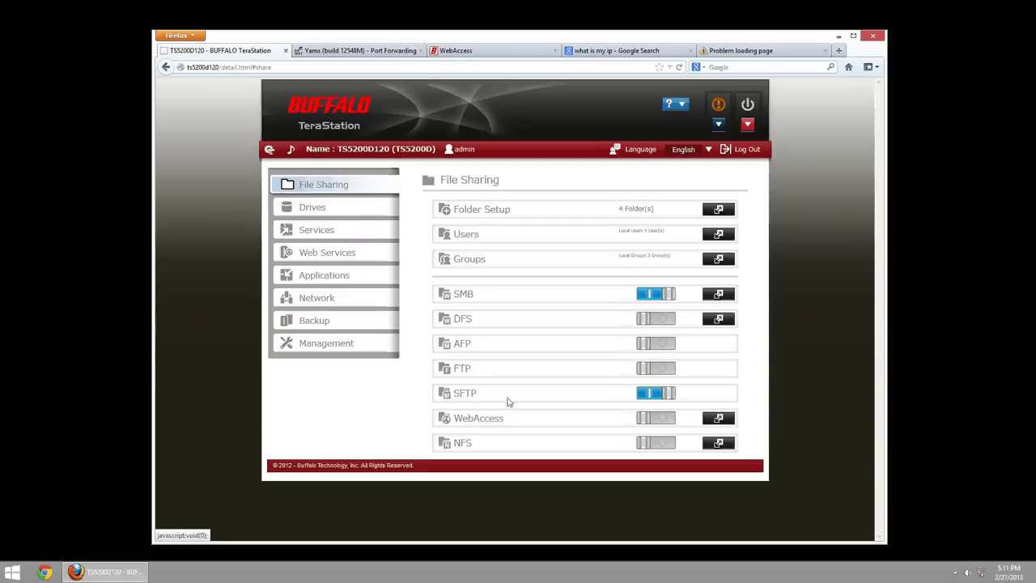
left_click(723, 422)
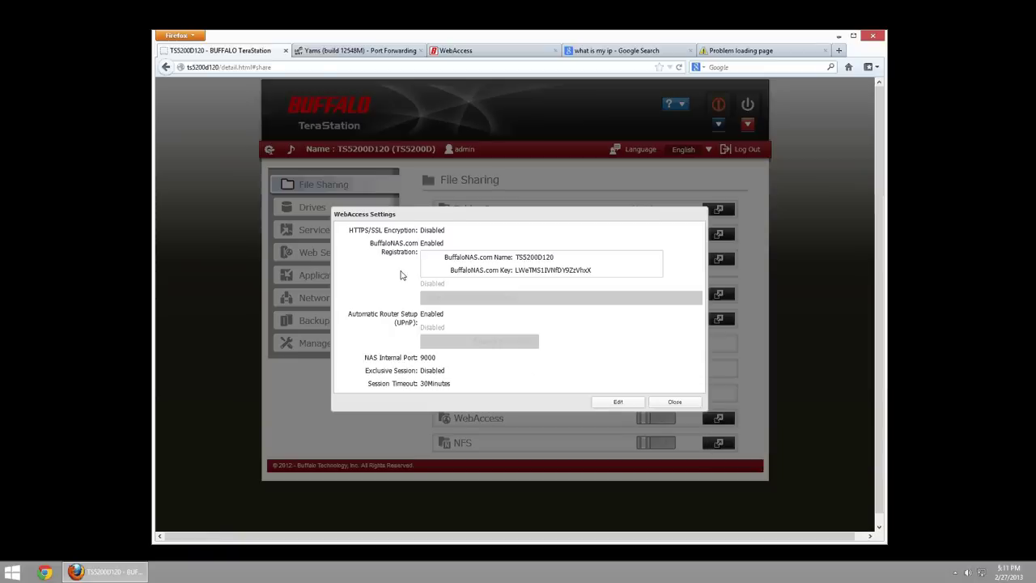
left_click(618, 402)
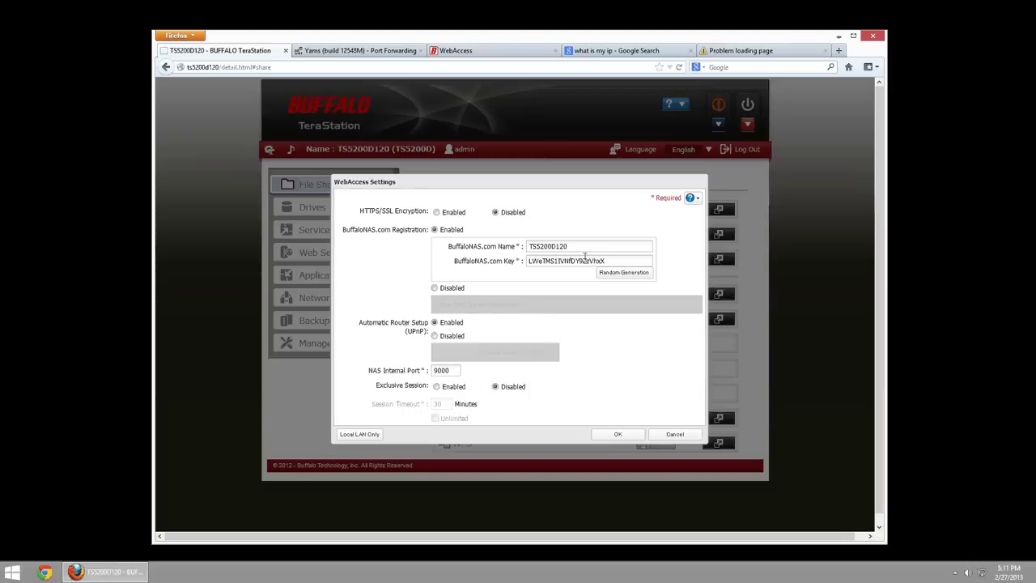
left_click(632, 273)
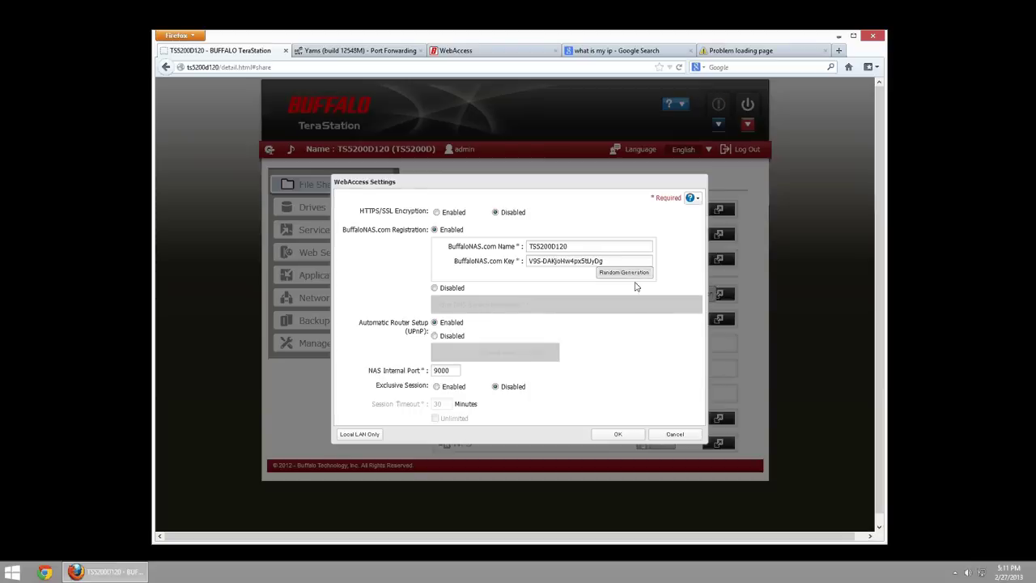
left_click(434, 335)
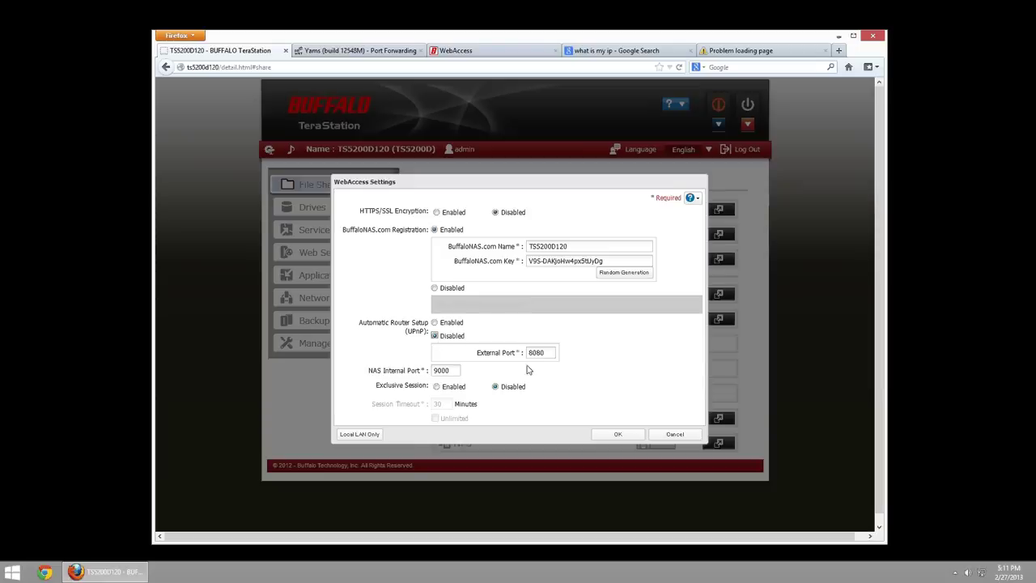
left_click(675, 434)
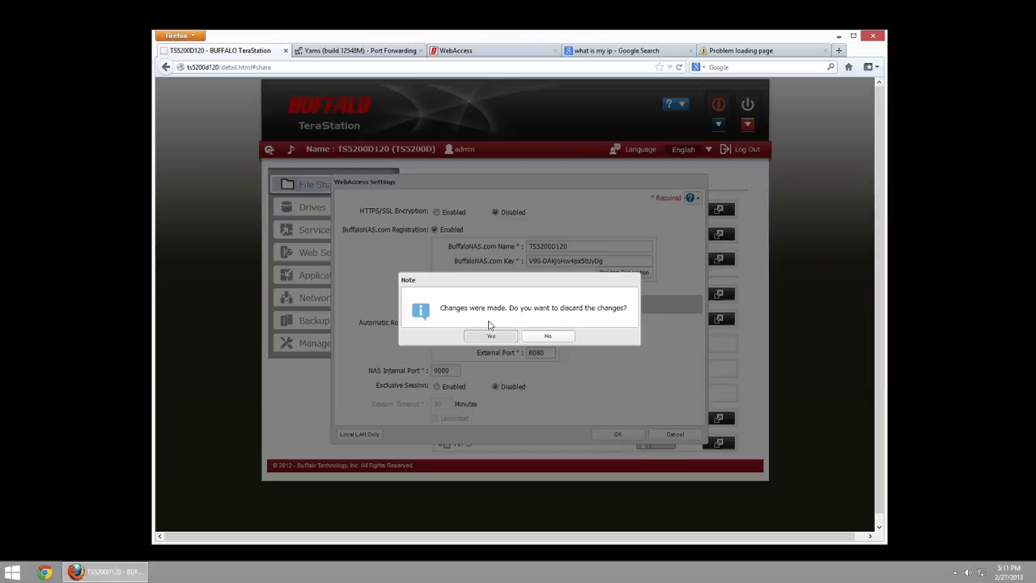
left_click(489, 334)
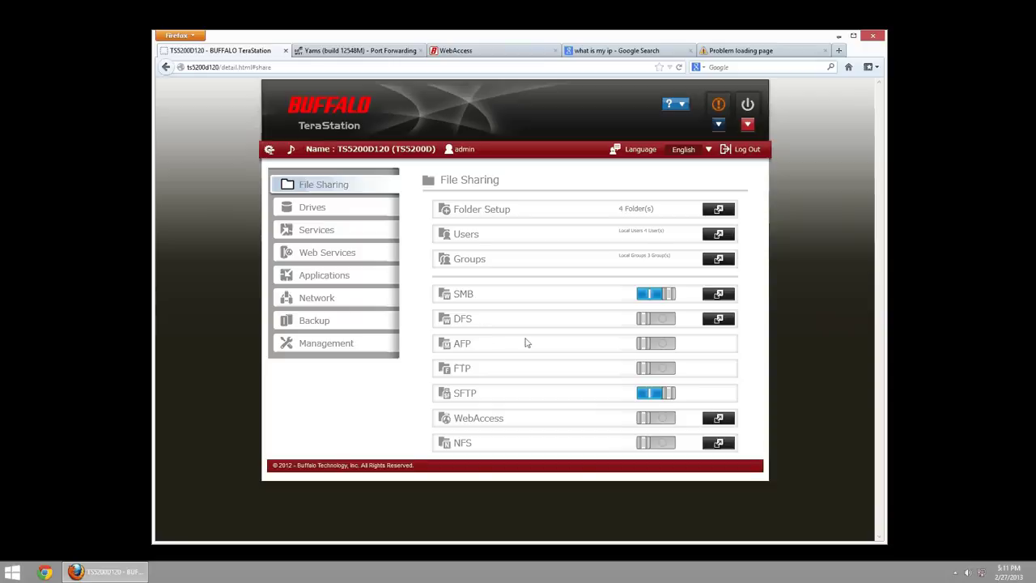